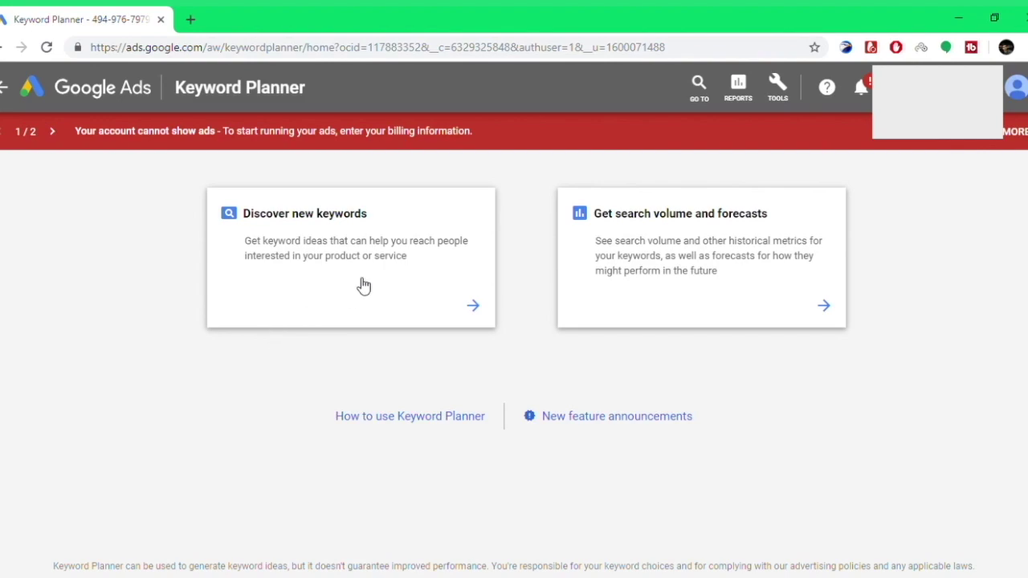
# Step: Start discovering new keywords in Keyword Planner and get keyword ideas for "yoga"
pyautogui.click(393, 268)
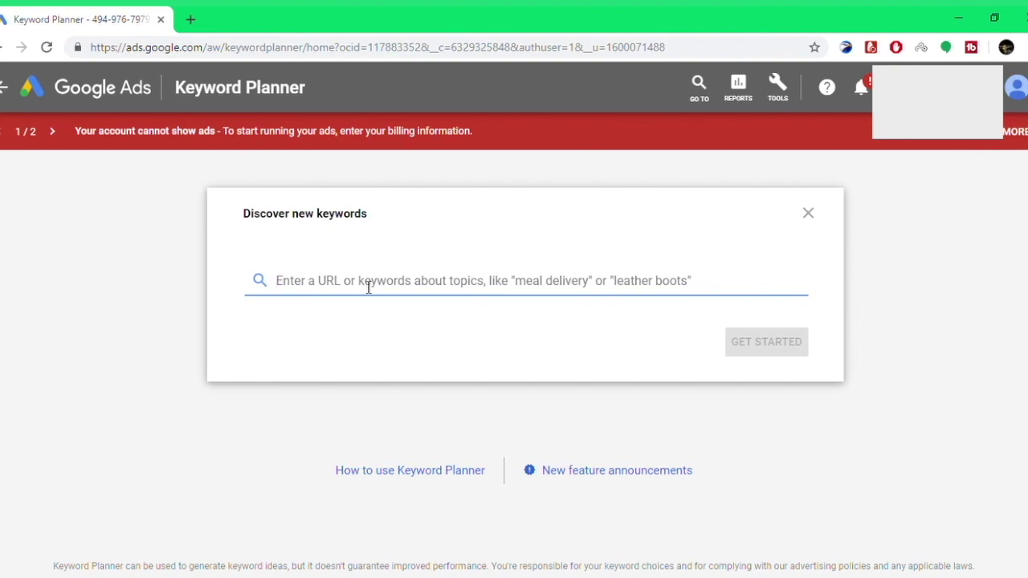
pyautogui.write('yoga')
pyautogui.press('Return')
pyautogui.click(782, 345)
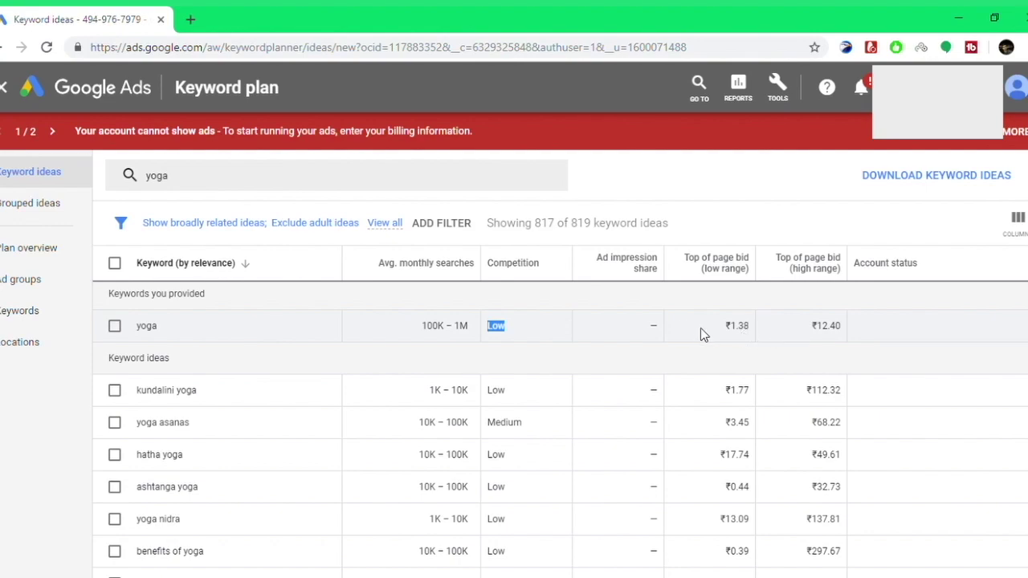
# Step: Review the top-of-page bid ranges for yoga and kundalini yoga, along with the location the data applies to
pyautogui.moveTo(700, 329); pyautogui.dragTo(753, 337)
pyautogui.scroll(1, 328, 323)
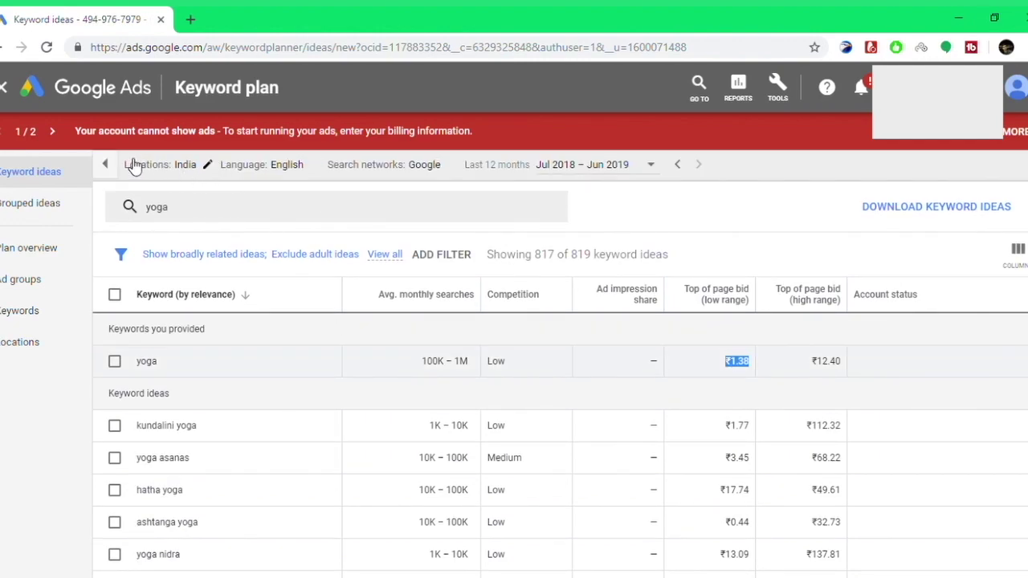
pyautogui.tripleClick(206, 166)
pyautogui.click(161, 177)
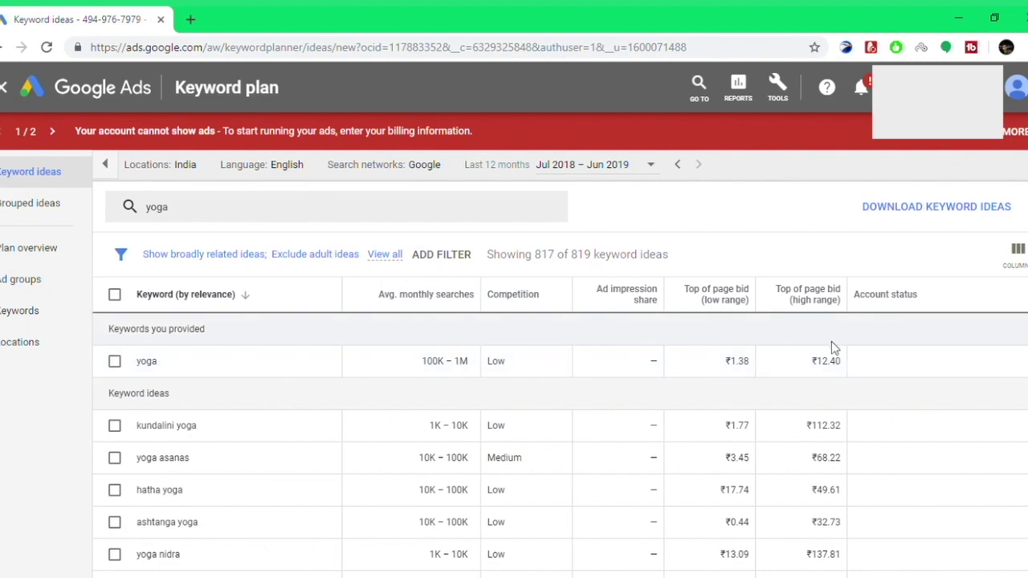
pyautogui.moveTo(849, 364); pyautogui.dragTo(807, 364)
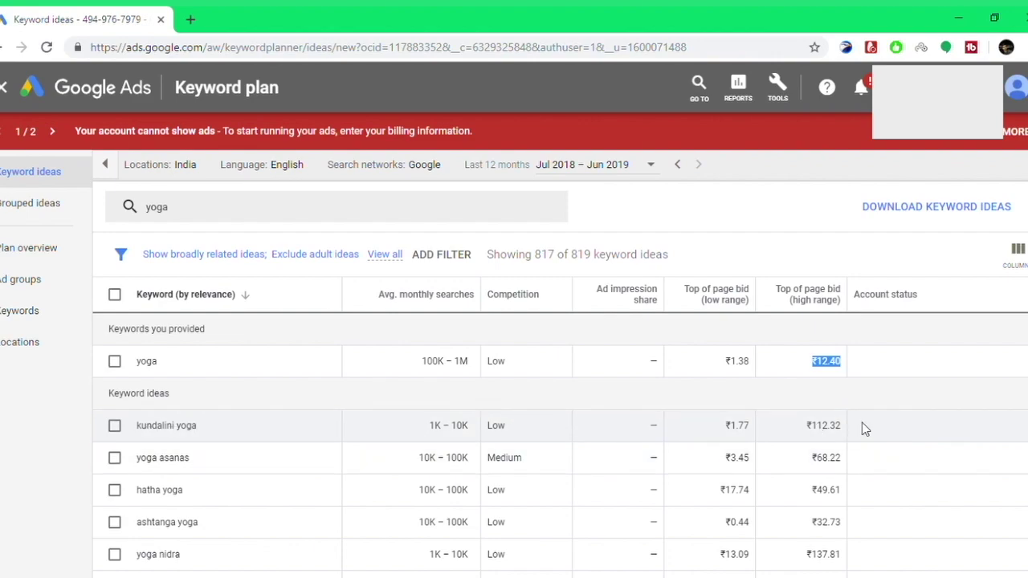
pyautogui.moveTo(843, 426); pyautogui.dragTo(789, 426)
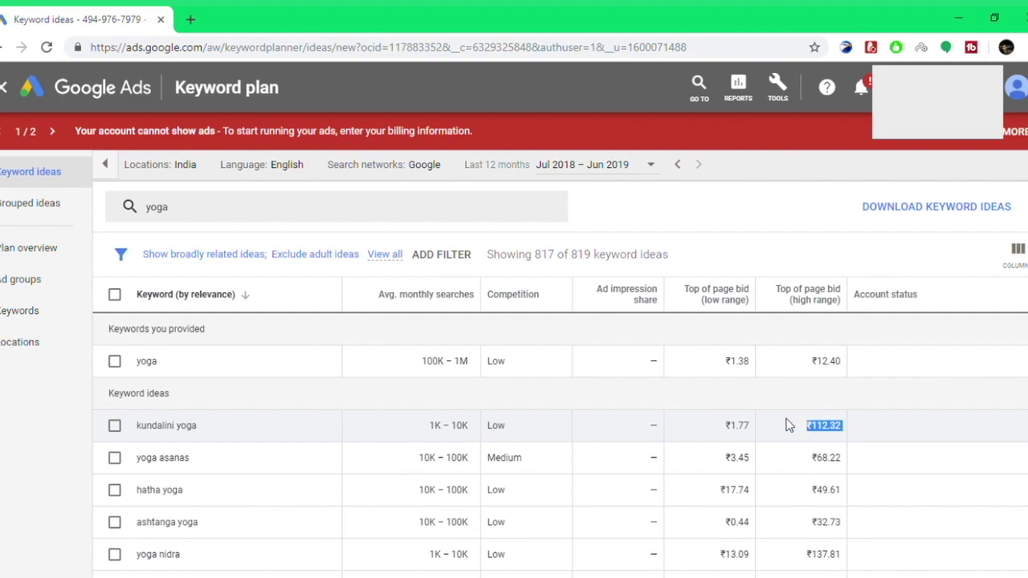
pyautogui.click(948, 435)
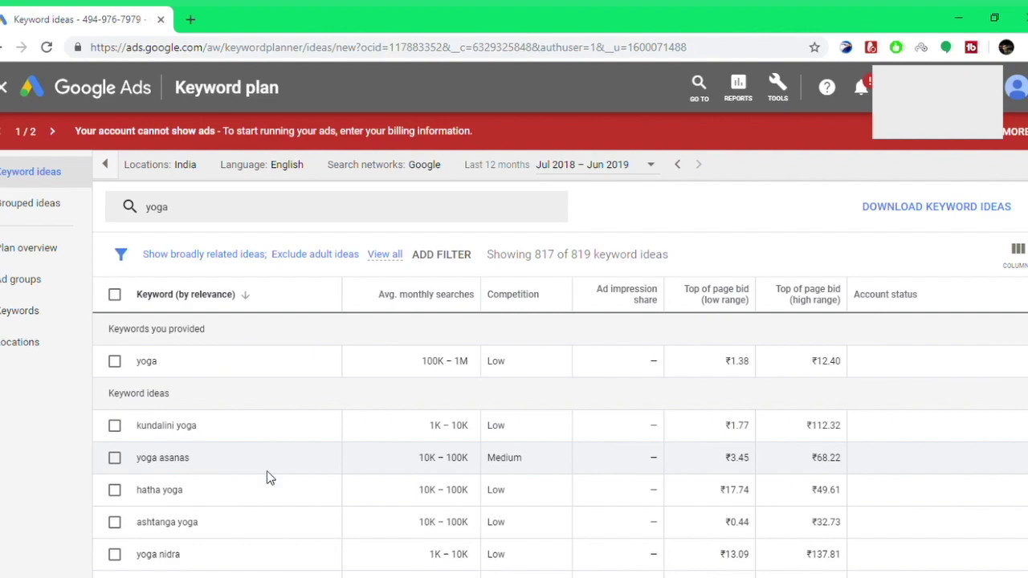
# Step: Pick "pranayama" from the keyword ideas and use it to replace yoga as the searched keyword
pyautogui.scroll(-1, 241, 482)
pyautogui.scroll(-2, 218, 494)
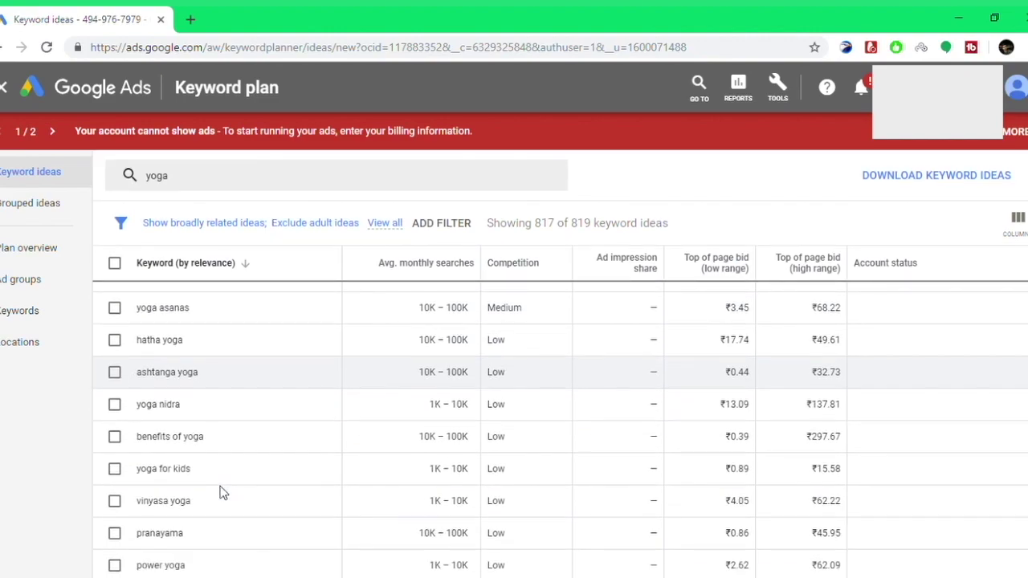
pyautogui.doubleClick(171, 536)
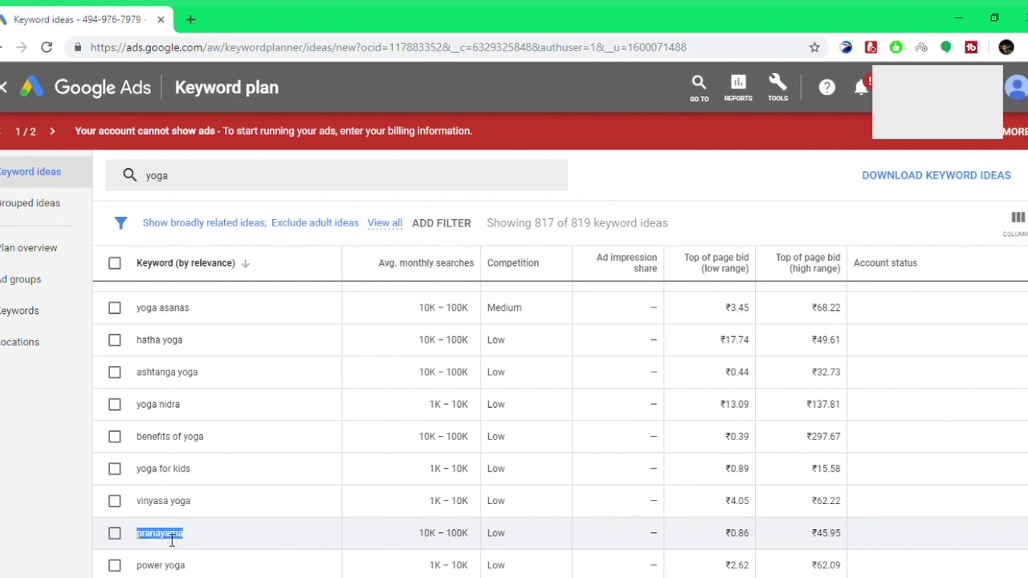
pyautogui.scroll(3, 138, 539)
pyautogui.moveTo(171, 536)
pyautogui.mouseDown()
pyautogui.moveTo(137, 539)
pyautogui.moveTo(214, 159)
pyautogui.moveTo(193, 211)
pyautogui.mouseUp()
# Step: Check the average monthly searches, competition and high-range top-of-page bid for pranayama
pyautogui.click(408, 370)
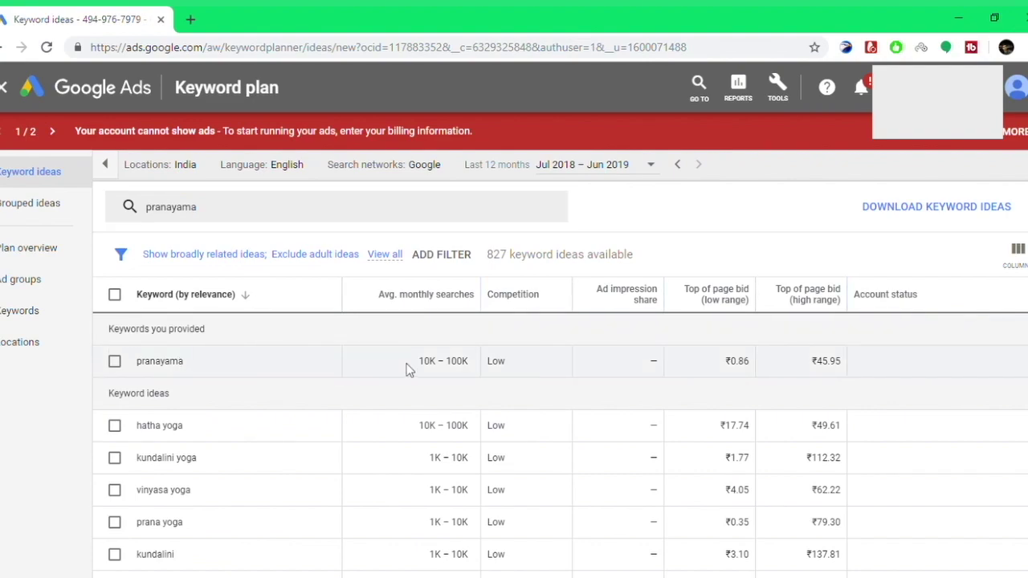
pyautogui.moveTo(408, 370); pyautogui.dragTo(474, 369)
pyautogui.click(472, 371)
pyautogui.moveTo(466, 371); pyautogui.dragTo(418, 372)
pyautogui.click(514, 362)
pyautogui.moveTo(809, 367); pyautogui.dragTo(860, 368)
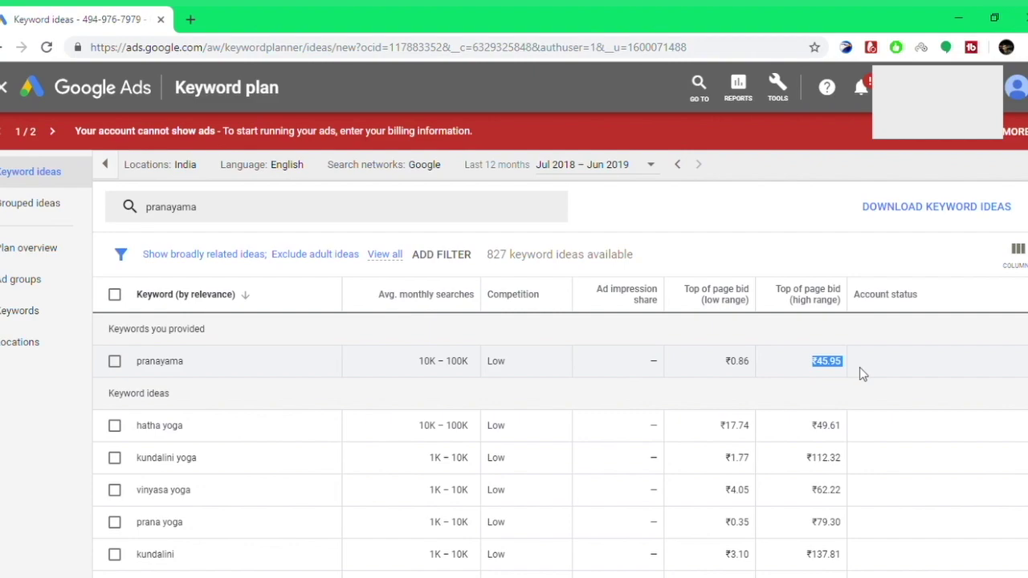
# Step: Copy the keyword "pranayama" and search Google for it in a new browser tab
pyautogui.doubleClick(152, 368)
pyautogui.hotkey('ctrl', 'c')
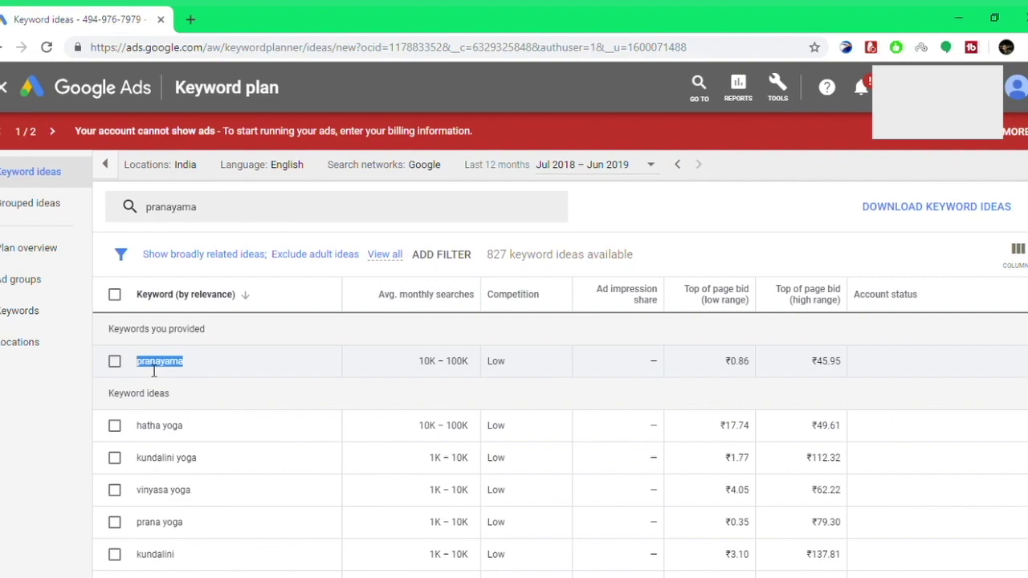
pyautogui.hotkey('ctrl', 't')
pyautogui.hotkey('ctrl', 'v')
pyautogui.press('Return')
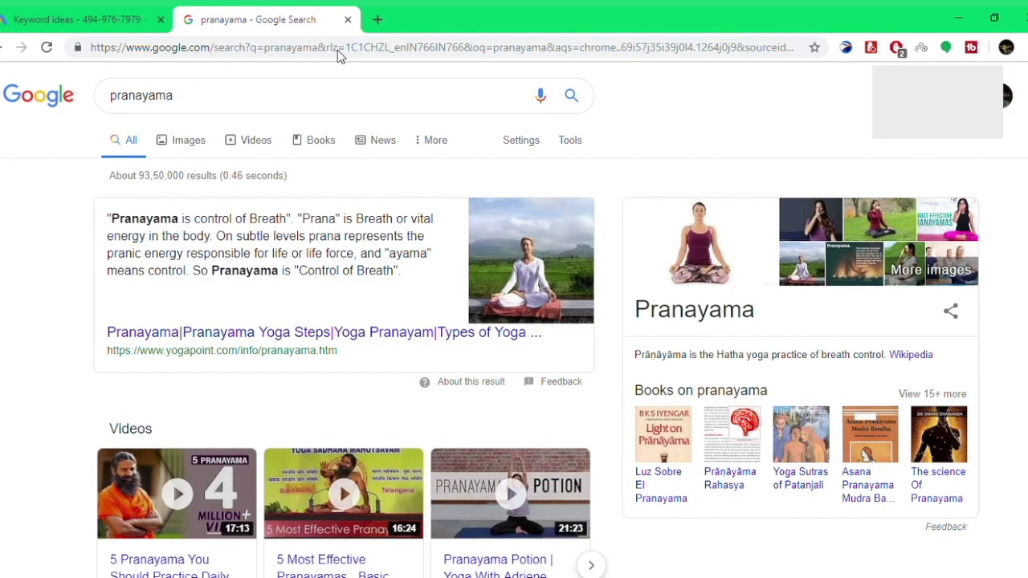
# Step: Examine the result count, the ranking pages and the related searches for pranayama
pyautogui.moveTo(110, 180); pyautogui.dragTo(194, 188)
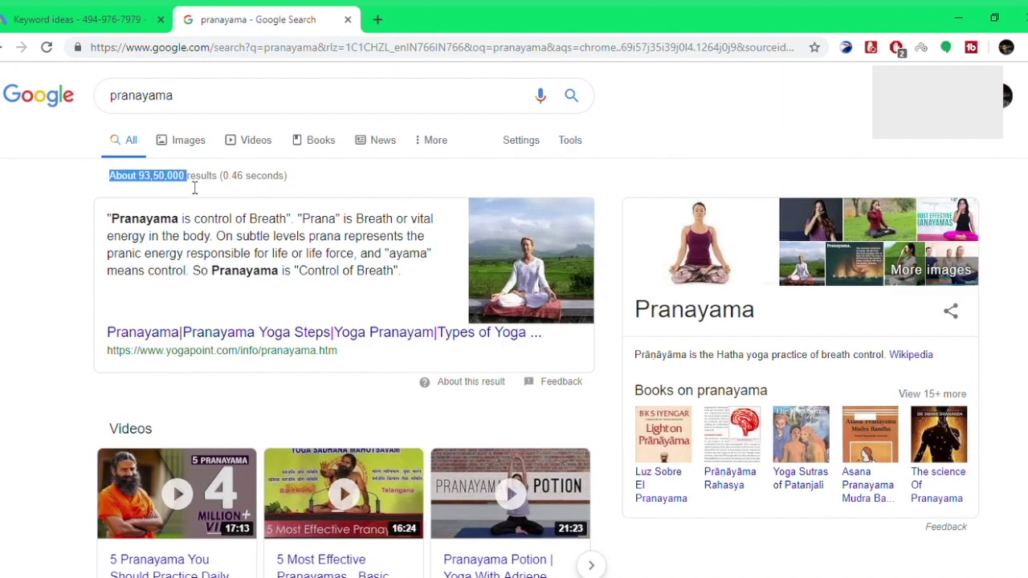
pyautogui.click(254, 190)
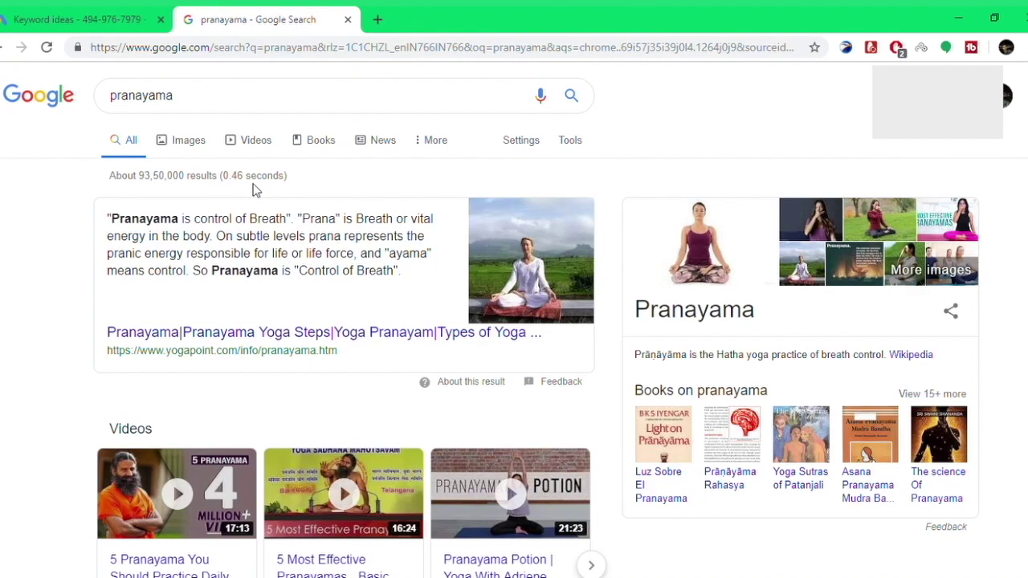
pyautogui.scroll(-9, 254, 189)
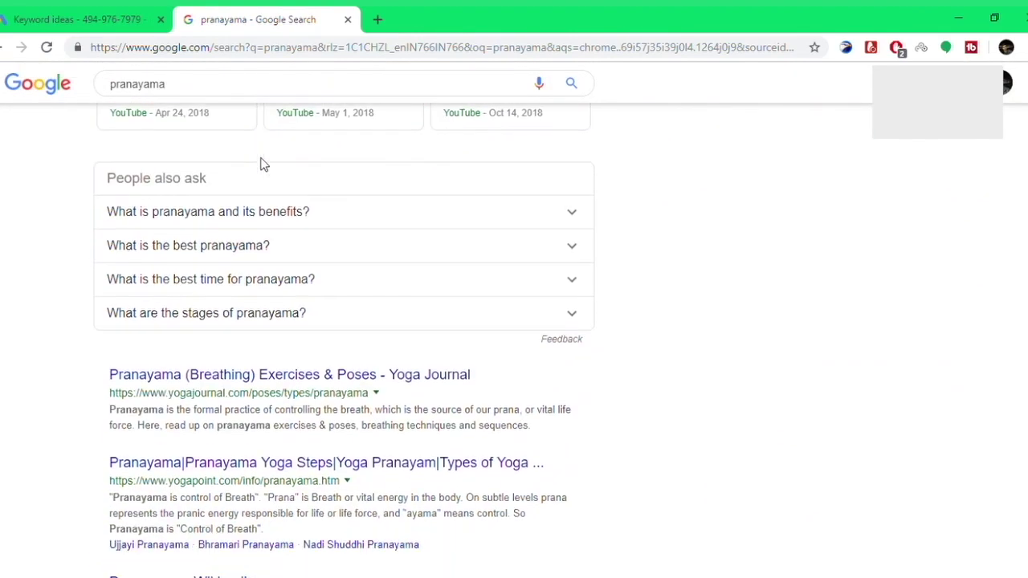
pyautogui.scroll(-2, 265, 164)
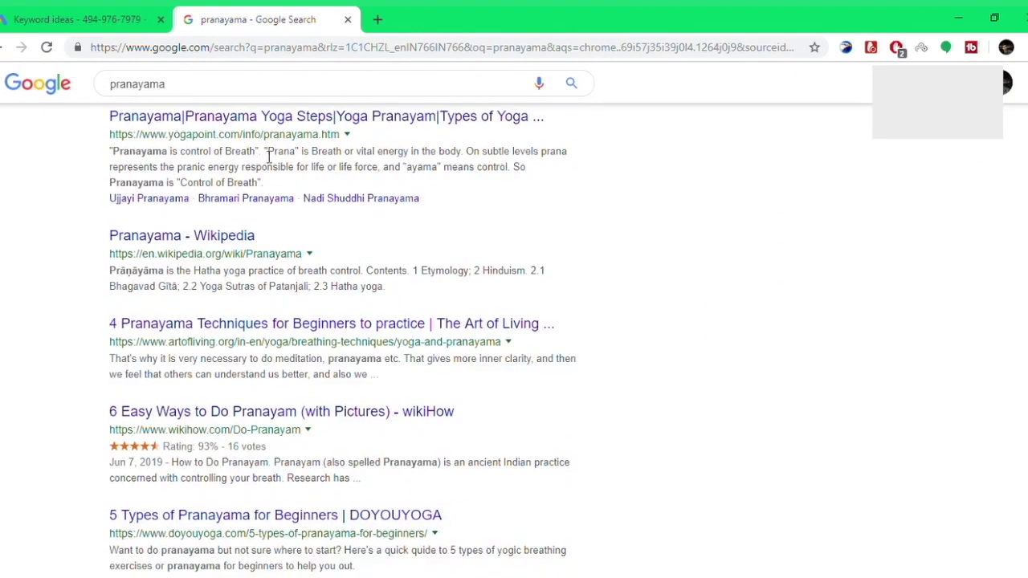
pyautogui.scroll(-2, 269, 157)
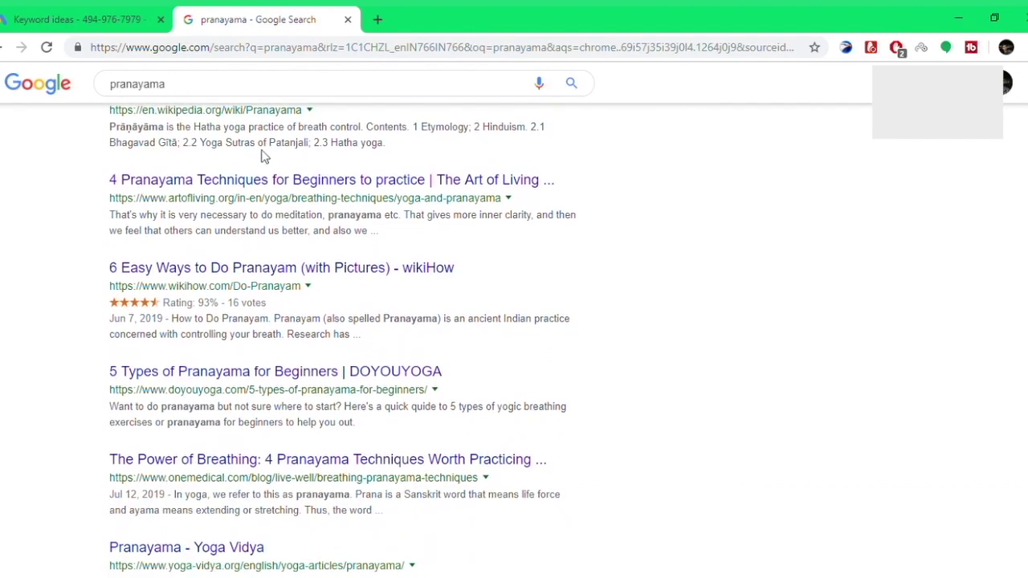
pyautogui.scroll(-5, 264, 157)
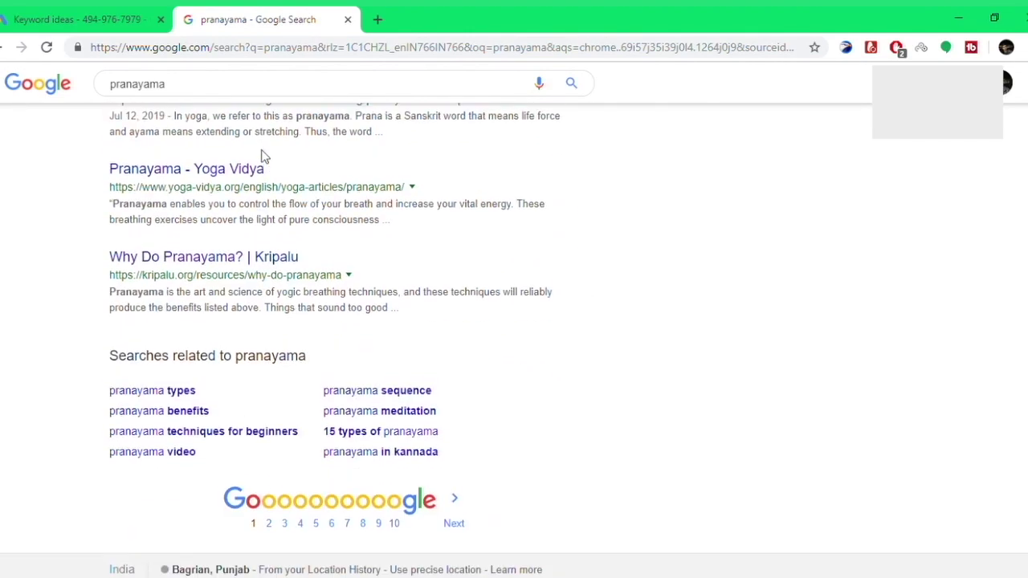
pyautogui.moveTo(95, 379); pyautogui.dragTo(494, 462)
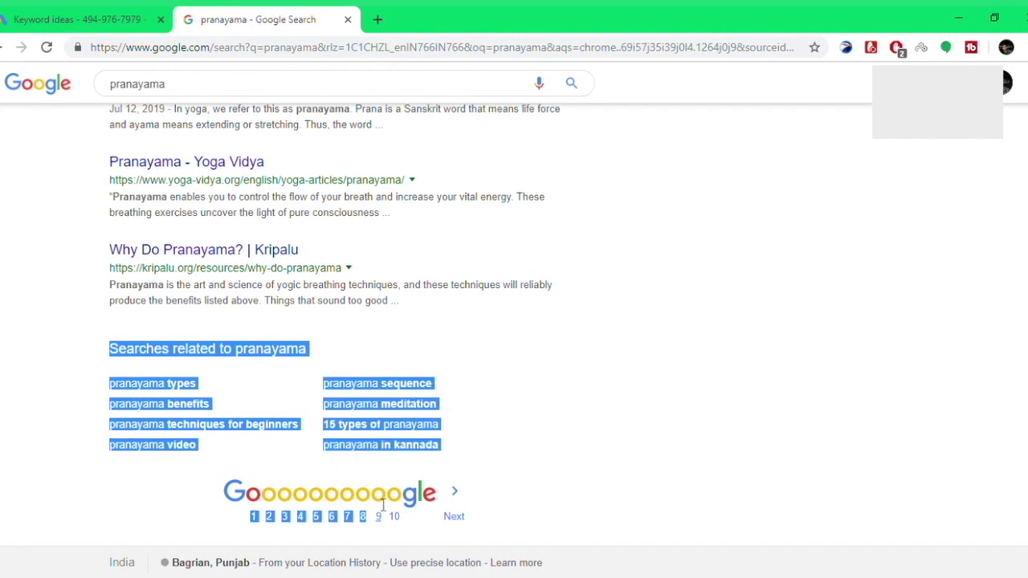
pyautogui.click(498, 458)
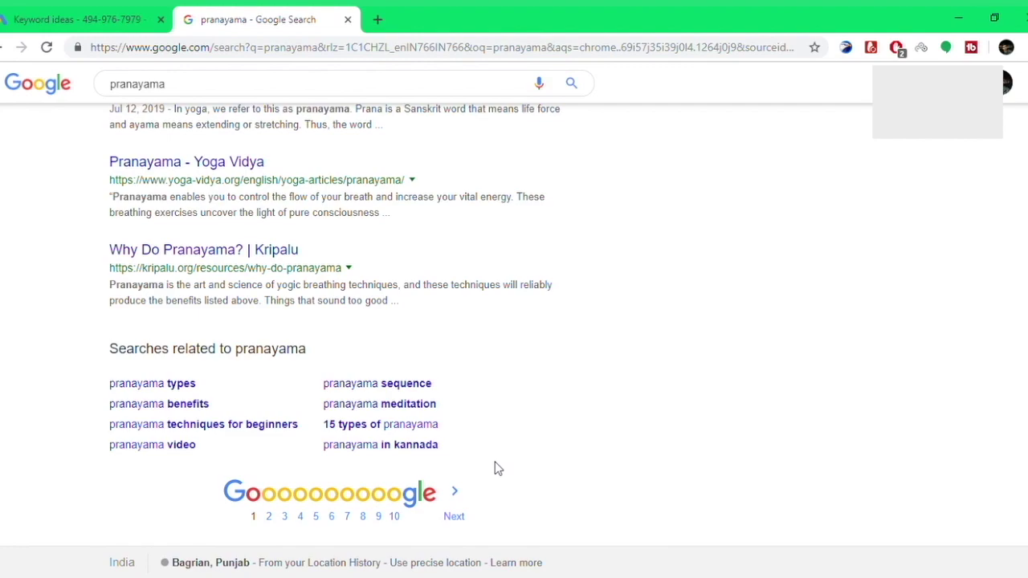
# Step: Compare the search box suggestions for pranayama with the related searches at the end of the results
pyautogui.moveTo(199, 83); pyautogui.dragTo(93, 86)
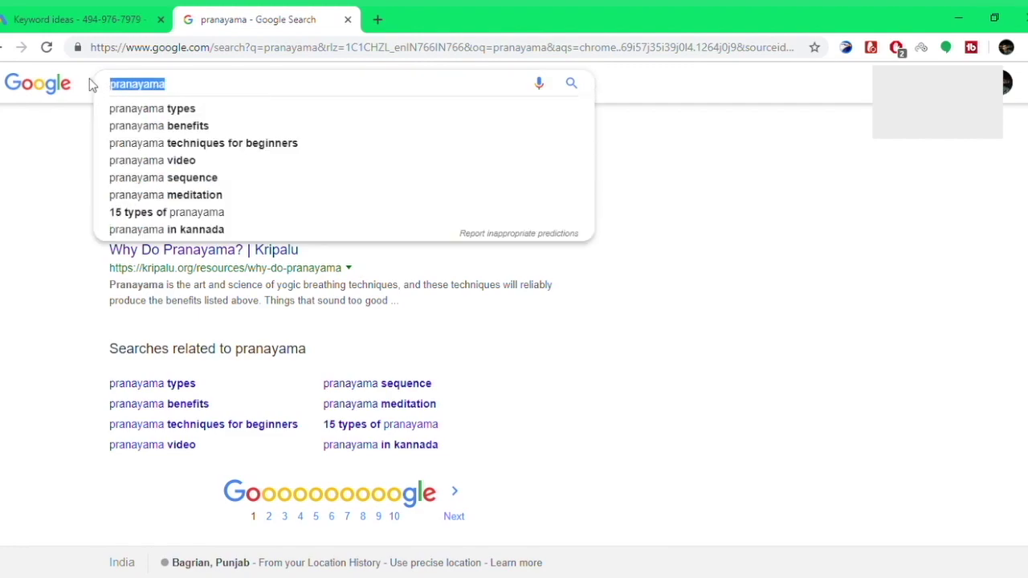
pyautogui.click(260, 85)
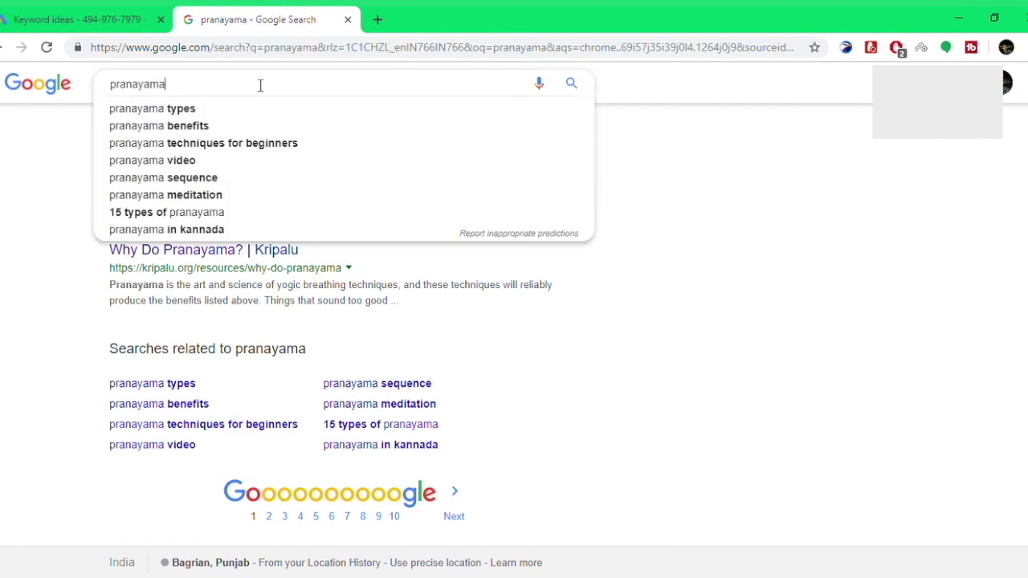
pyautogui.click(34, 281)
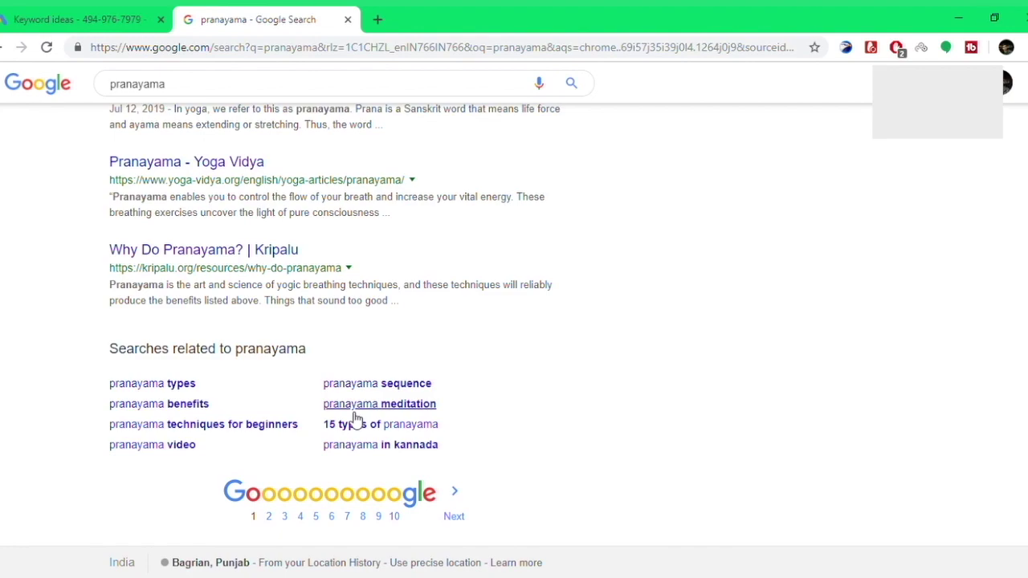
pyautogui.scroll(3, 356, 418)
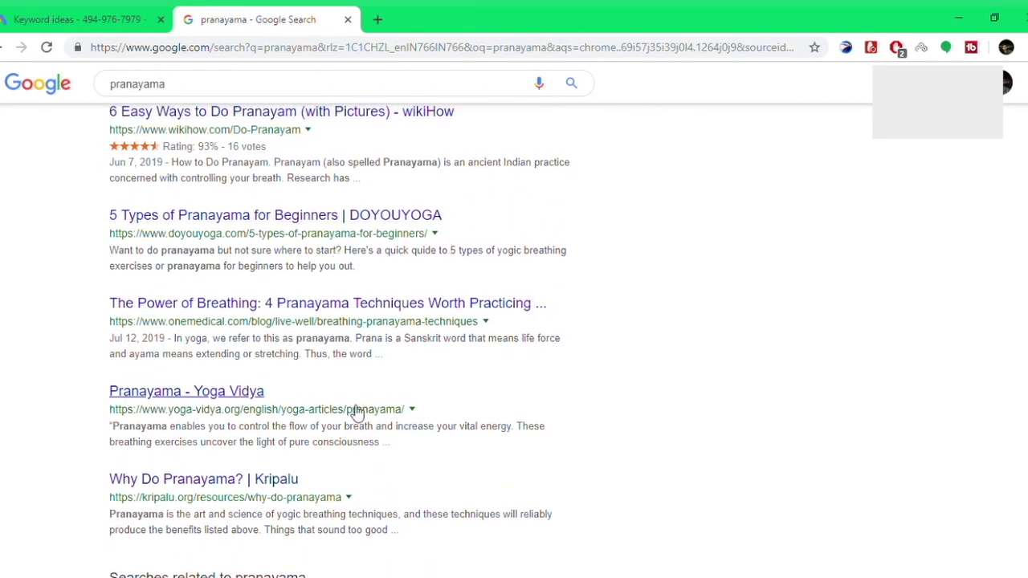
pyautogui.scroll(-3, 356, 412)
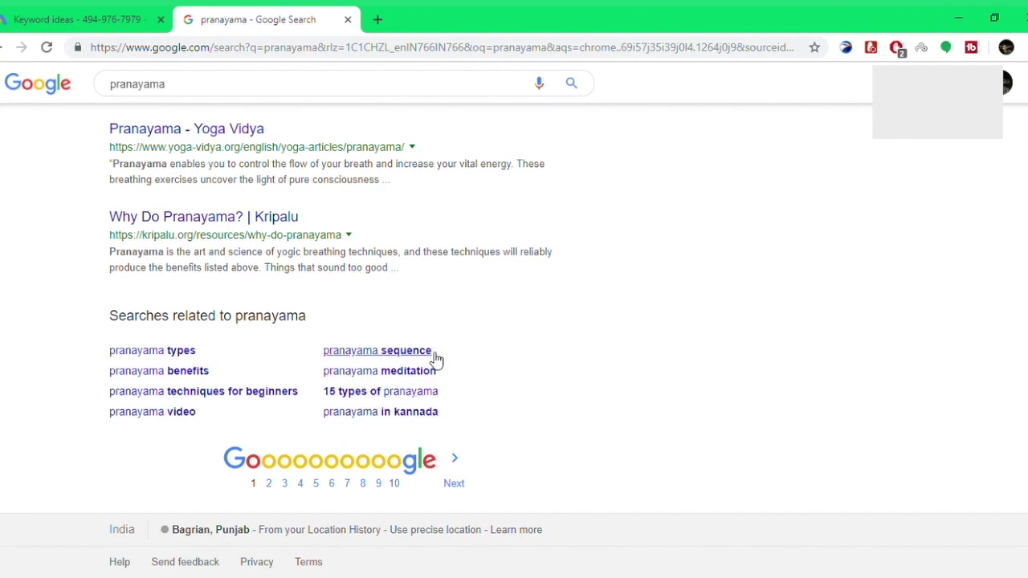
pyautogui.click(321, 96)
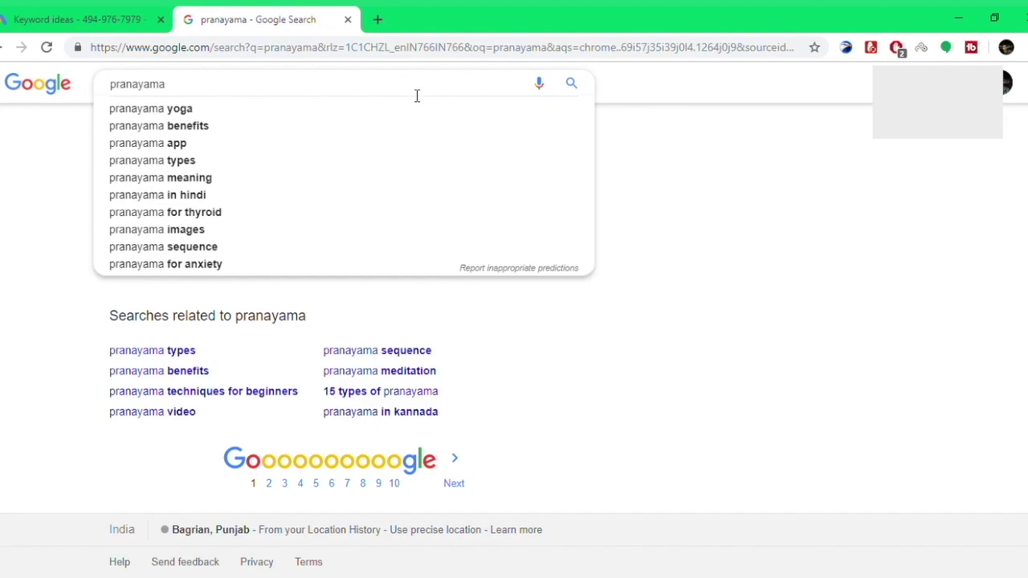
pyautogui.click(631, 298)
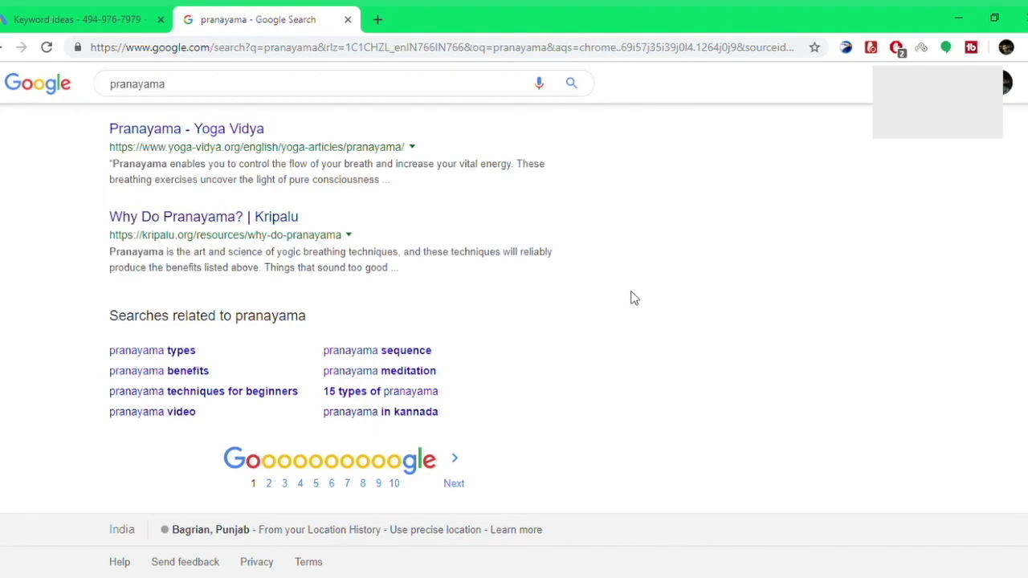
# Step: Open the related search "pranayama techniques for beginners" in a new tab and compare it with the pranayama results
pyautogui.middleClick(248, 399)
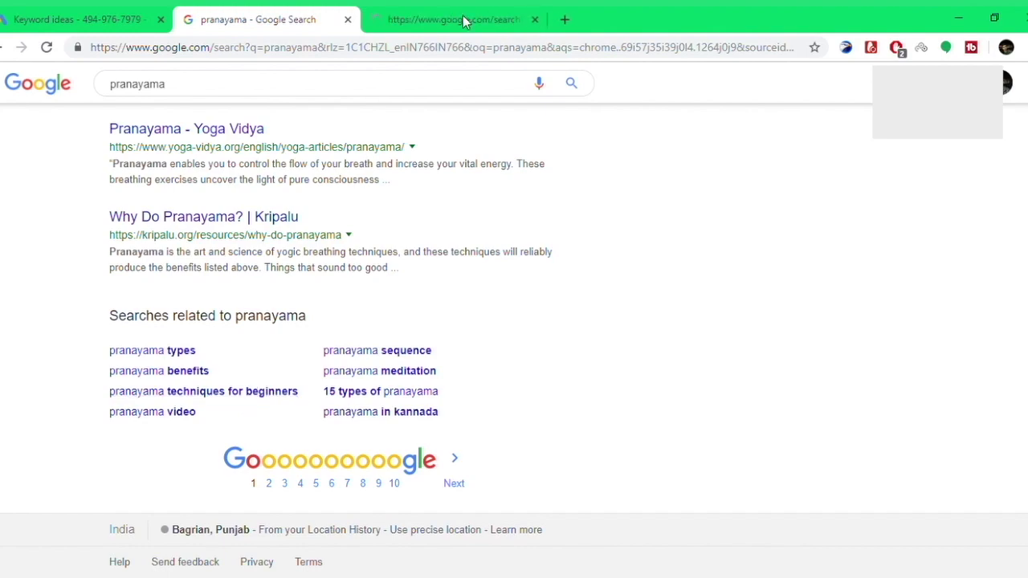
pyautogui.click(464, 20)
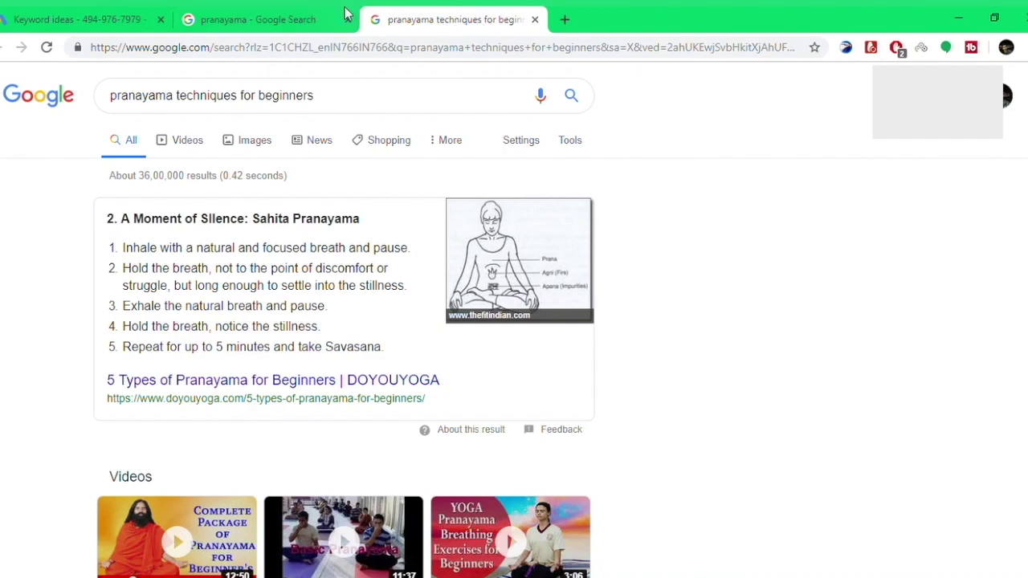
pyautogui.click(257, 19)
pyautogui.scroll(10, 333, 223)
pyautogui.scroll(3, 332, 226)
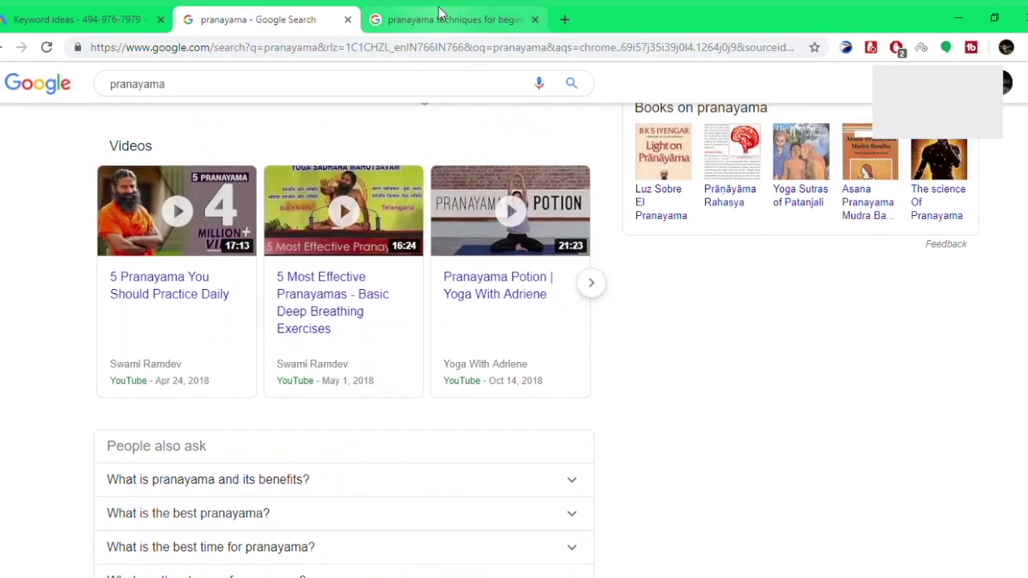
pyautogui.click(439, 21)
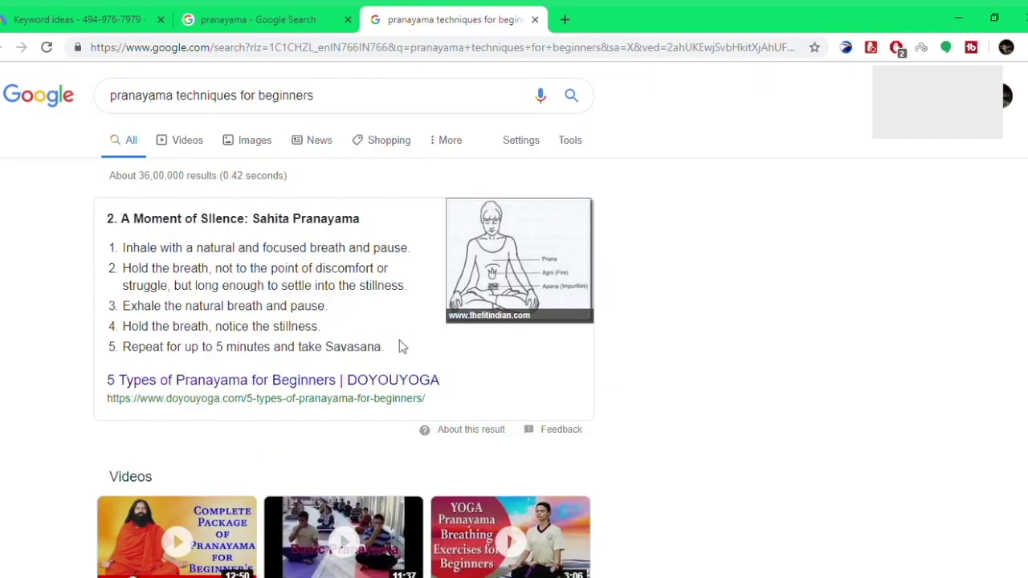
# Step: Try extending the query "pranayama techniques for beginners" with "in Hindi", and remove the addition
pyautogui.click(343, 107)
pyautogui.write('in Hindi')
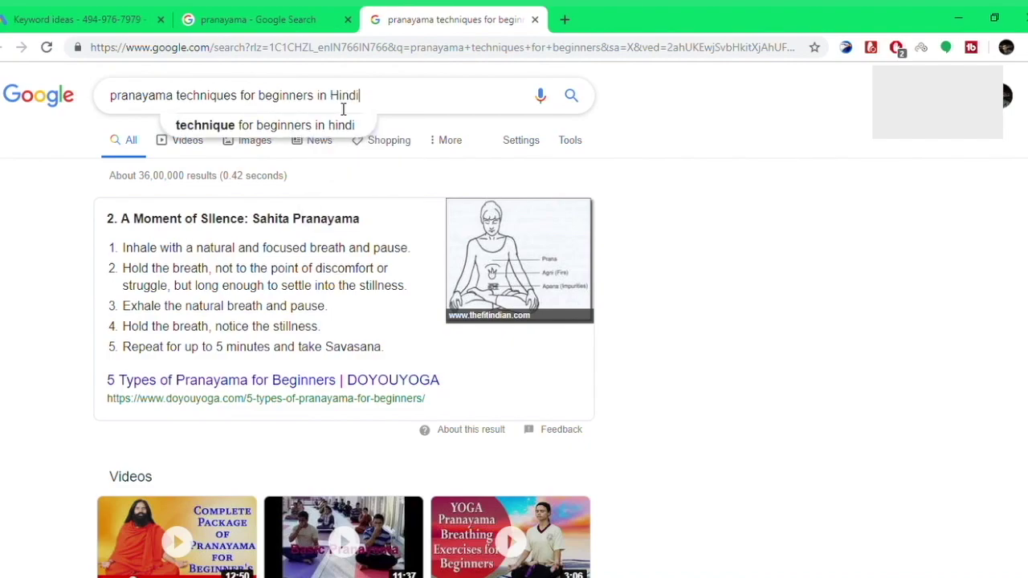
pyautogui.press('BackSpace')
pyautogui.press('BackSpace')
pyautogui.press('BackSpace')
pyautogui.press('BackSpace')
pyautogui.press('BackSpace')
pyautogui.press('BackSpace')
pyautogui.press('BackSpace')
pyautogui.press('BackSpace')
pyautogui.press('BackSpace')
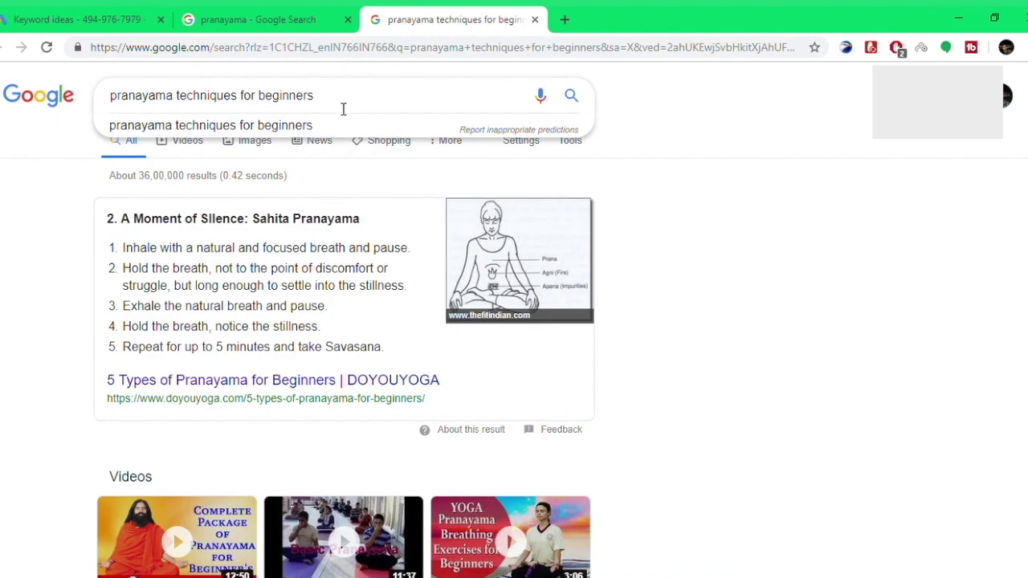
# Step: Try extending the query "pranayama techniques for beginners" with "For Free", and review the current ranking pages and related searches
pyautogui.write('For Free')
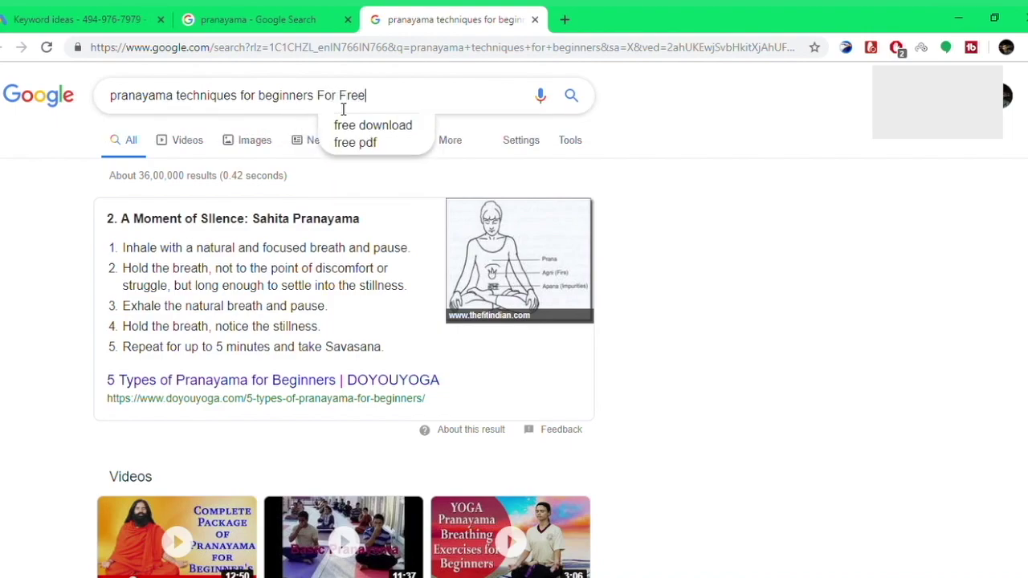
pyautogui.click(711, 156)
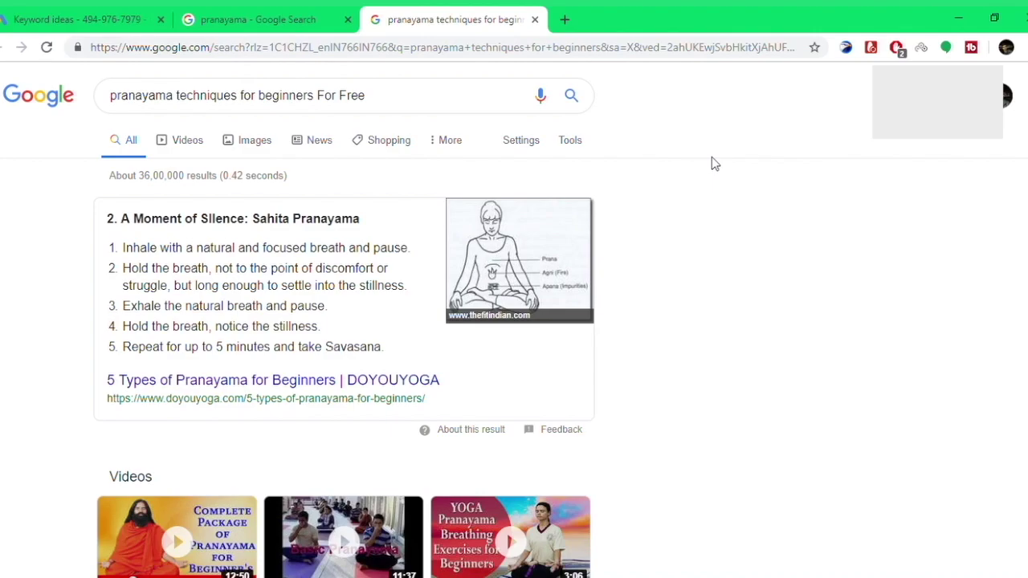
pyautogui.scroll(-15, 523, 465)
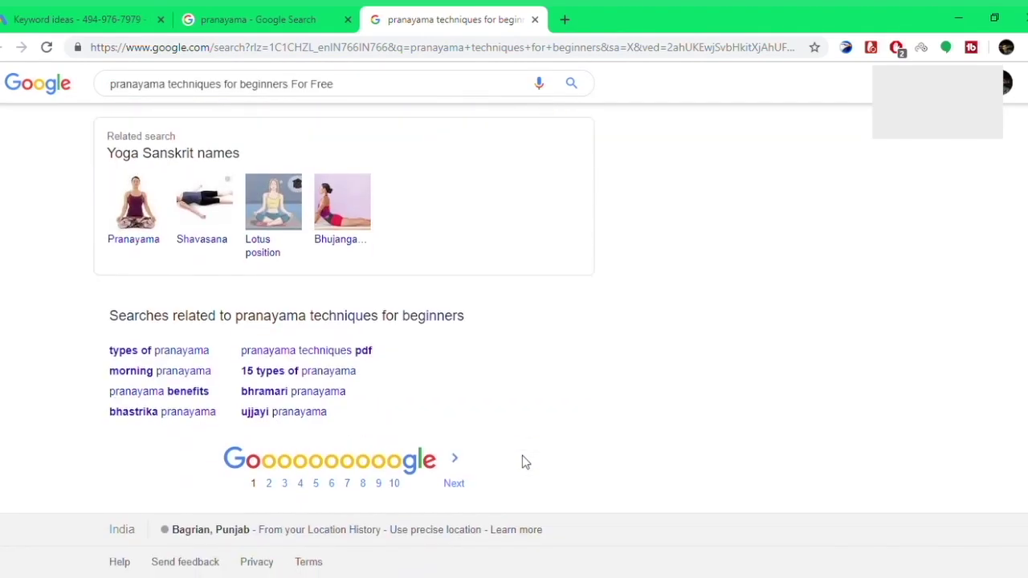
pyautogui.scroll(10, 553, 167)
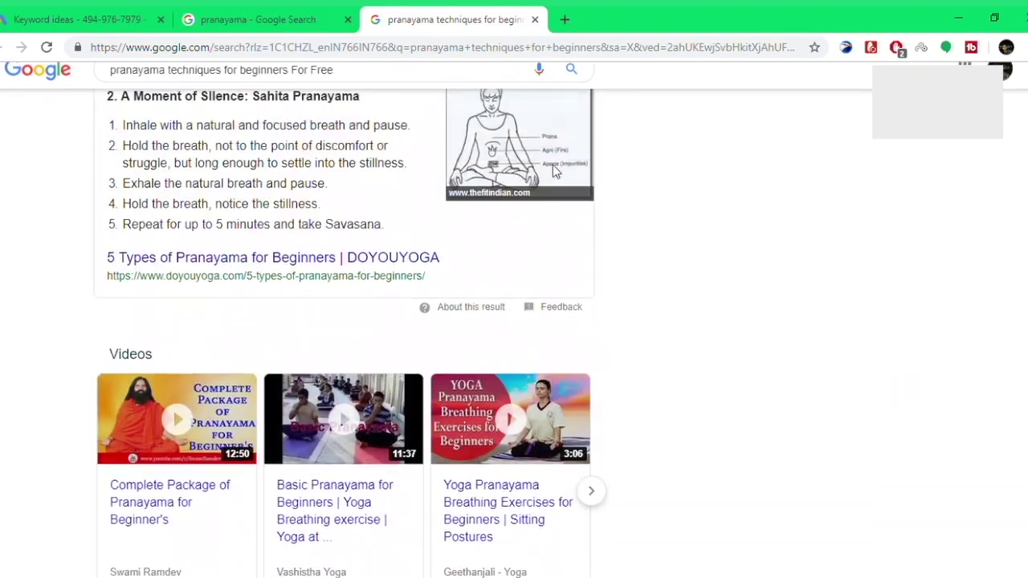
pyautogui.scroll(2, 552, 165)
pyautogui.scroll(-10, 554, 165)
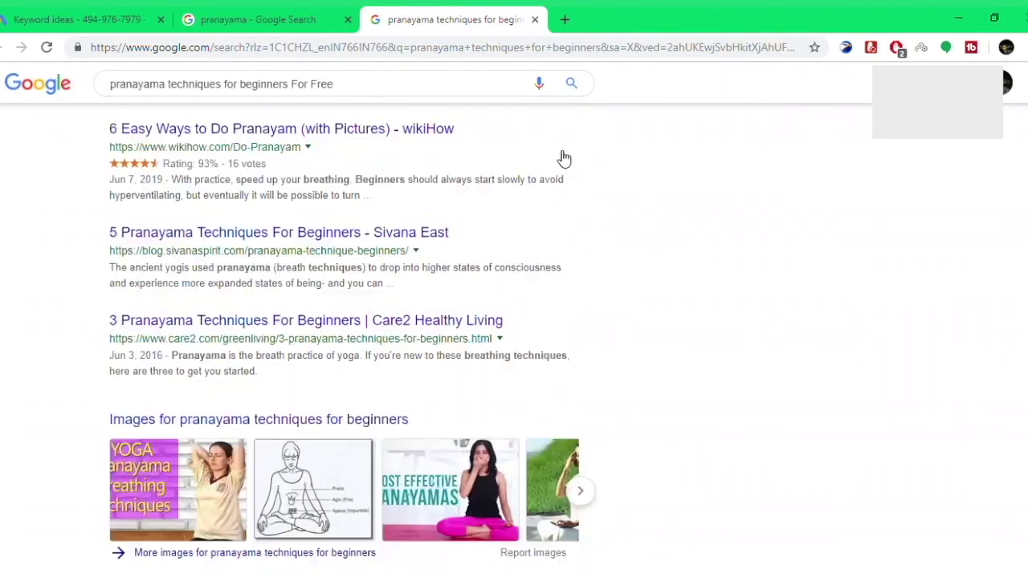
pyautogui.scroll(-10, 563, 158)
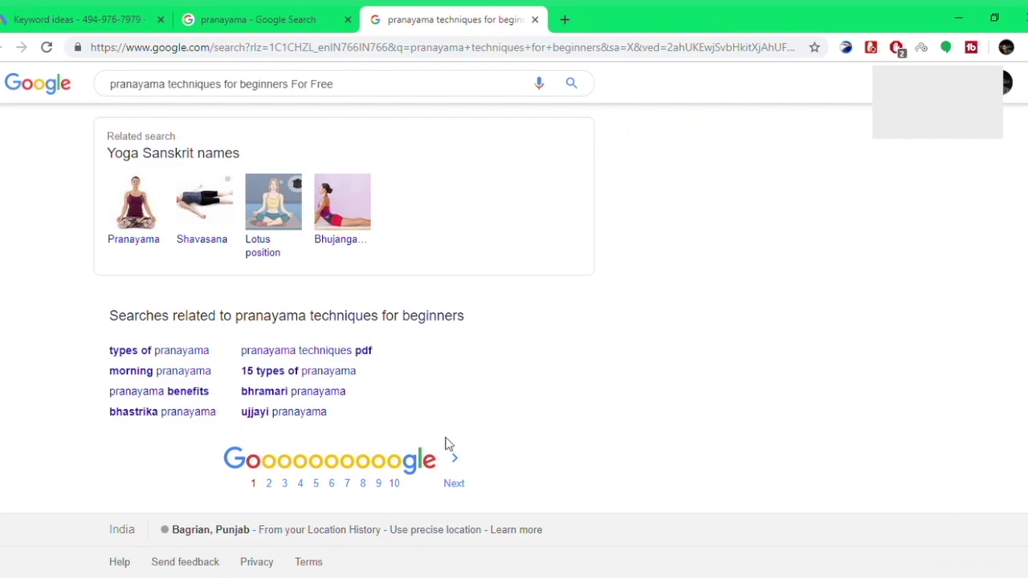
# Step: Open the related search "ujjayi pranayama" in a new tab and compare its result count with that of "pranayama techniques for beginners"
pyautogui.click(311, 424)
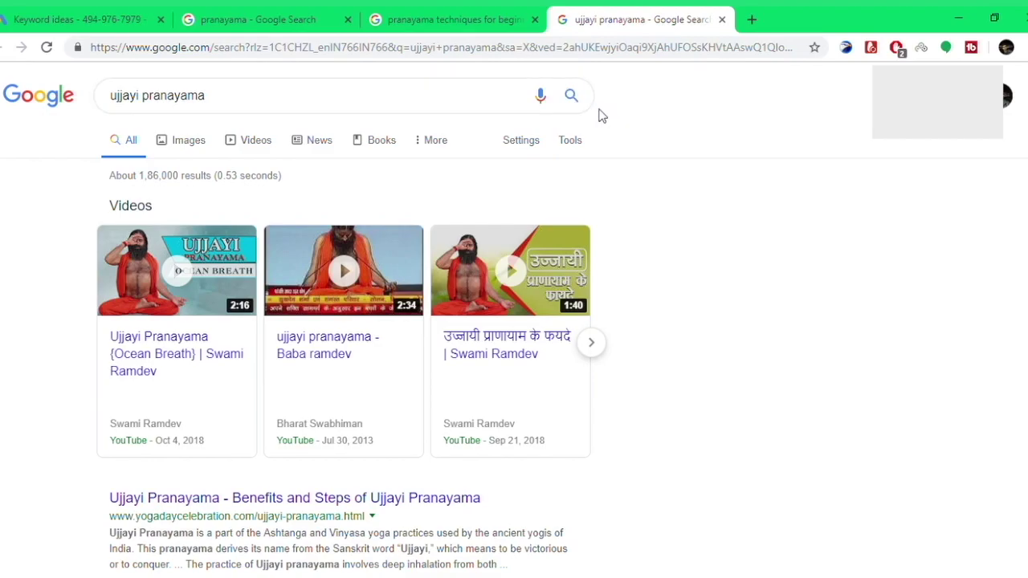
pyautogui.click(493, 15)
pyautogui.scroll(12, 491, 328)
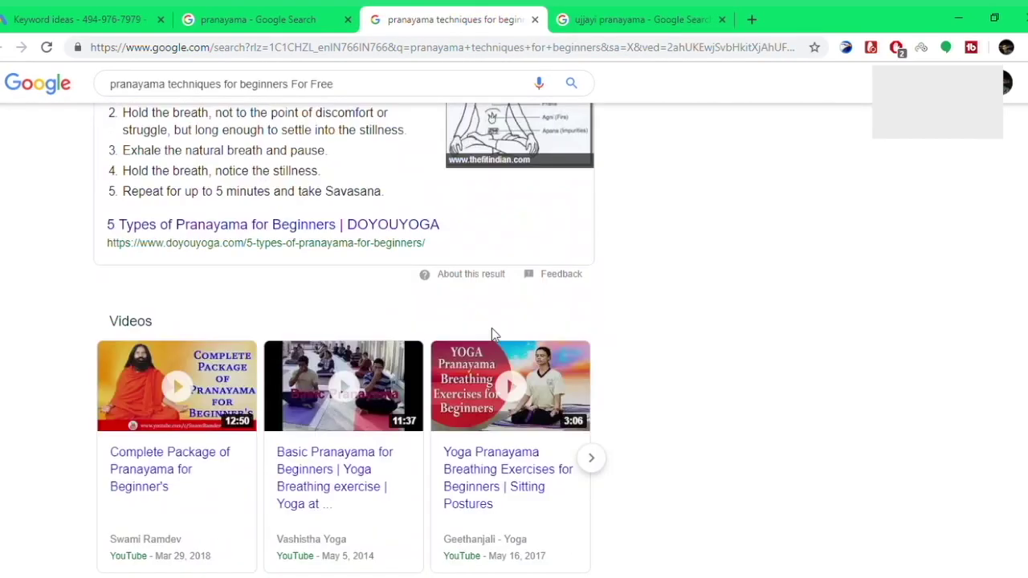
pyautogui.moveTo(137, 178); pyautogui.dragTo(190, 184)
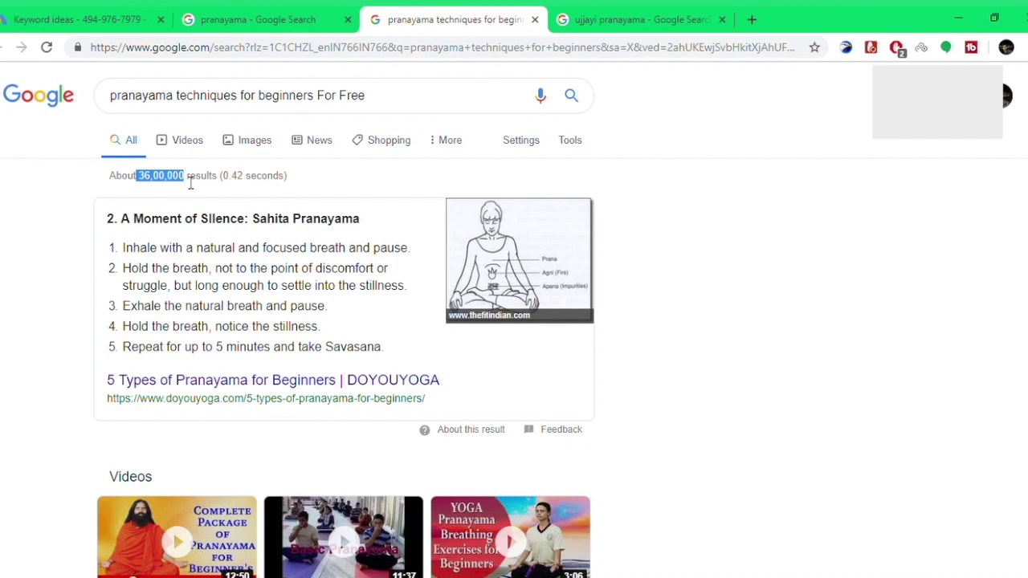
pyautogui.click(615, 16)
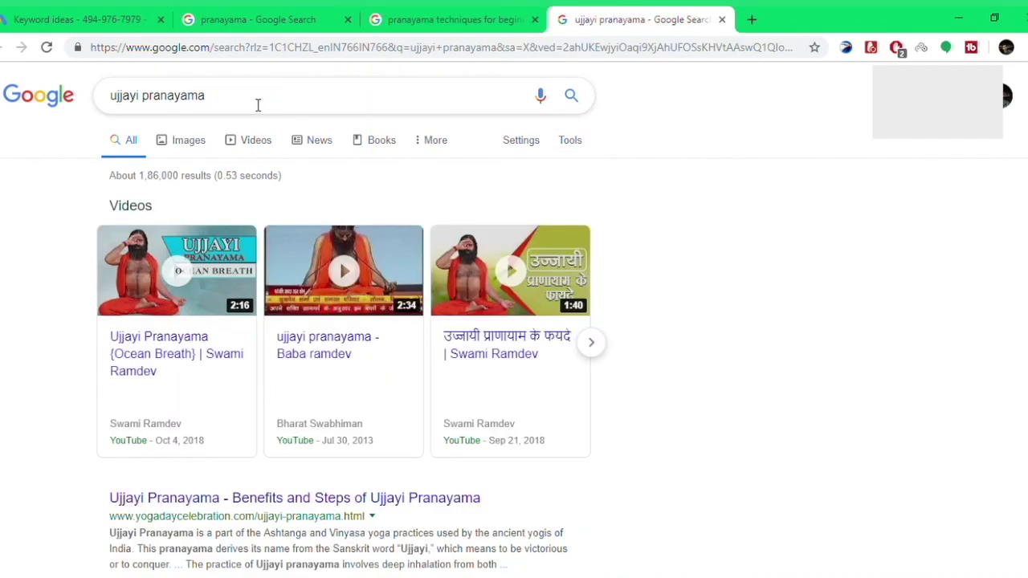
pyautogui.moveTo(140, 178); pyautogui.dragTo(190, 185)
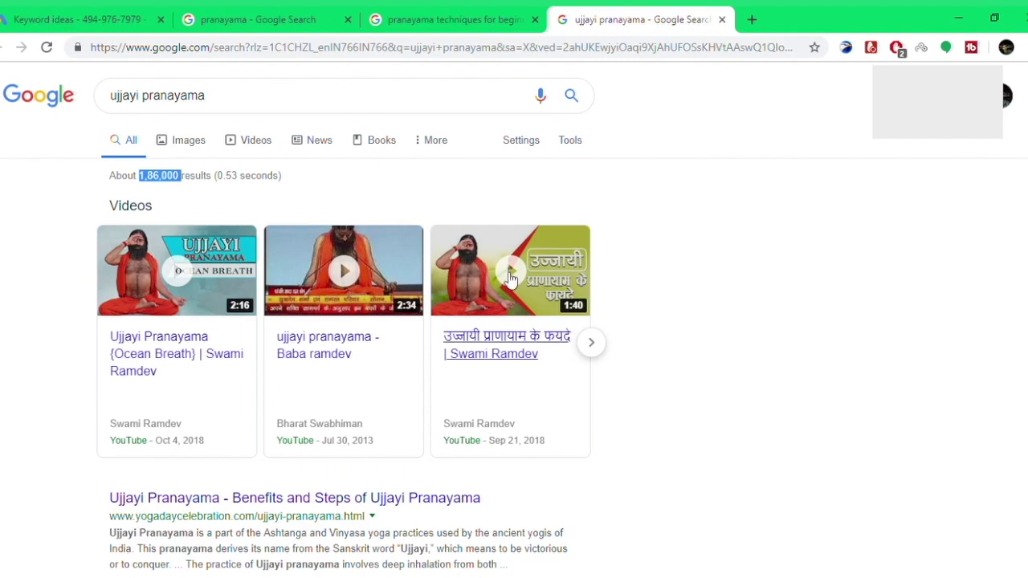
# Step: Switch to Google Keyword Planner, get keyword ideas for "ujjayi pranayama", and check its average monthly searches
pyautogui.tripleClick(266, 110)
pyautogui.hotkey('ctrl', 'c')
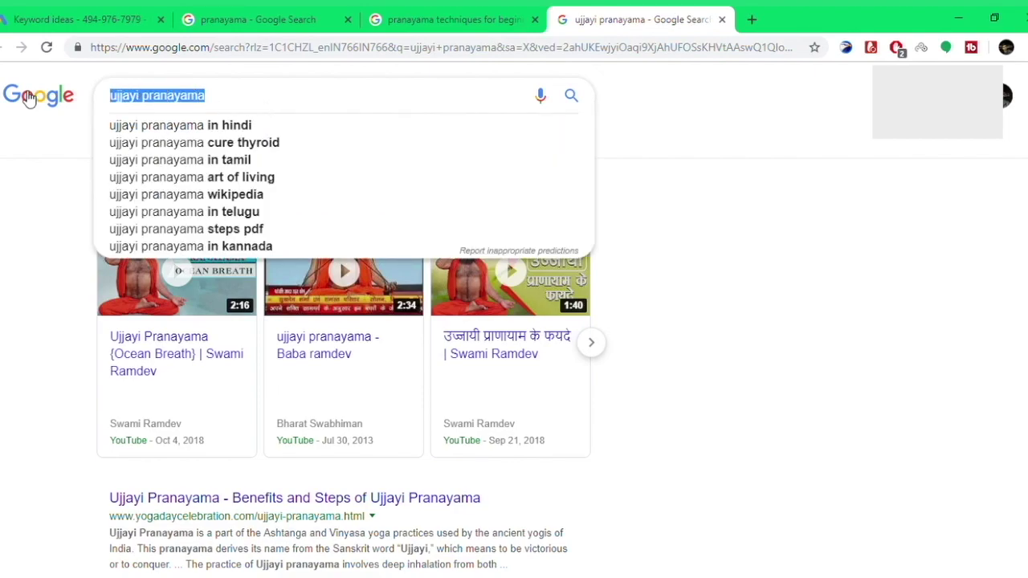
pyautogui.click(49, 19)
pyautogui.click(203, 213)
pyautogui.click(202, 213)
pyautogui.hotkey('ctrl', 'v')
pyautogui.press('Return')
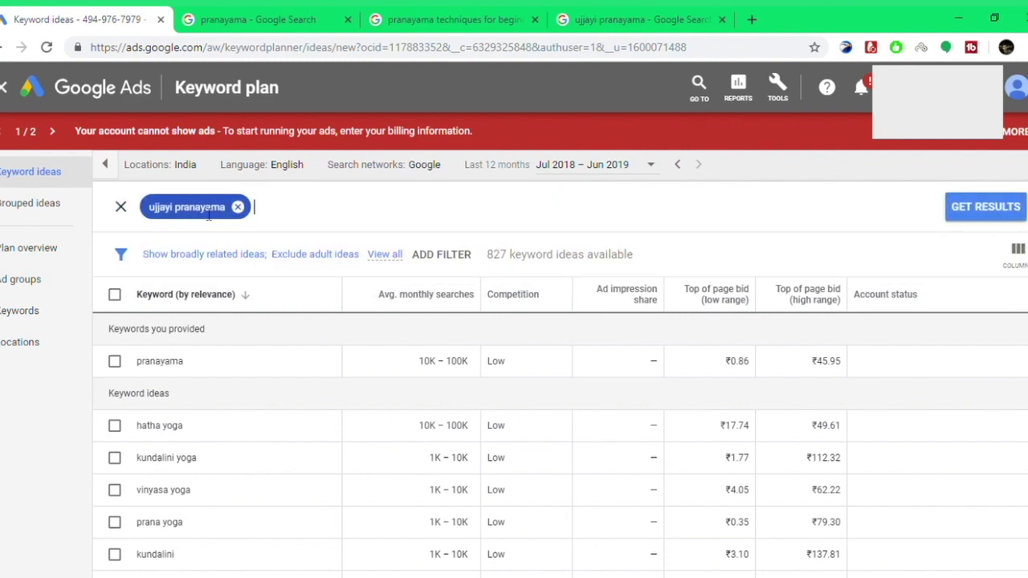
pyautogui.press('Return')
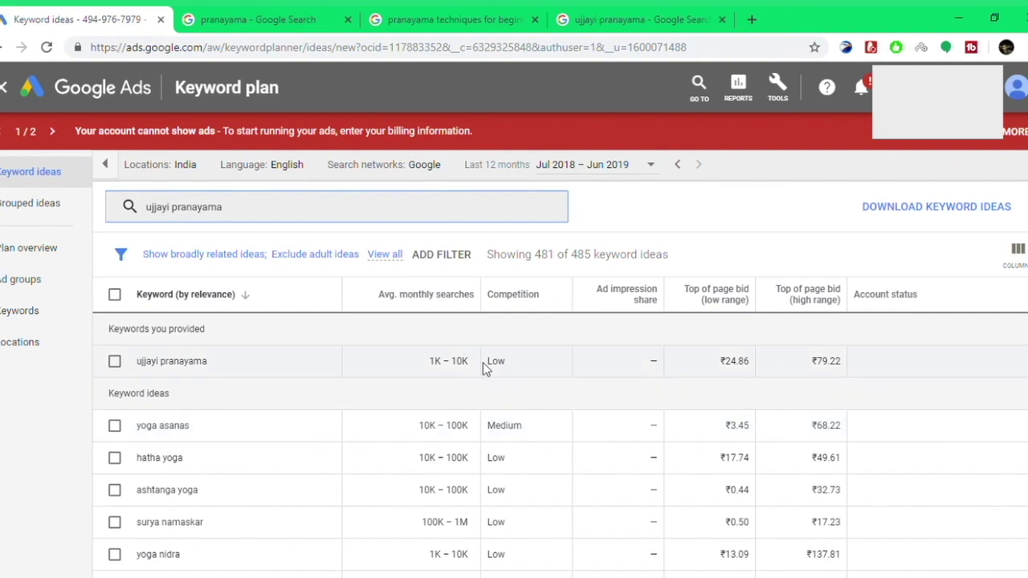
pyautogui.moveTo(474, 363); pyautogui.dragTo(408, 368)
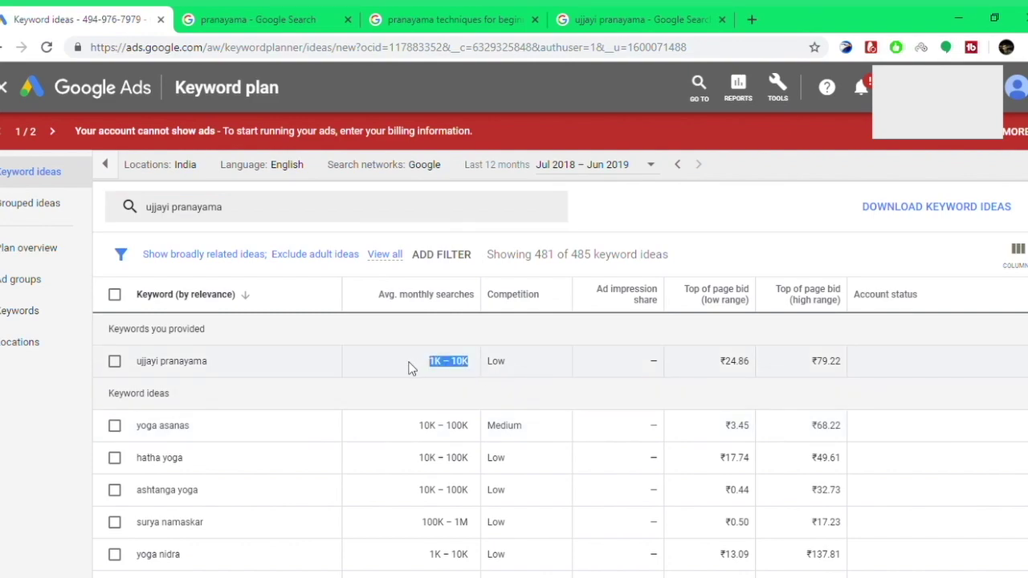
pyautogui.click(408, 368)
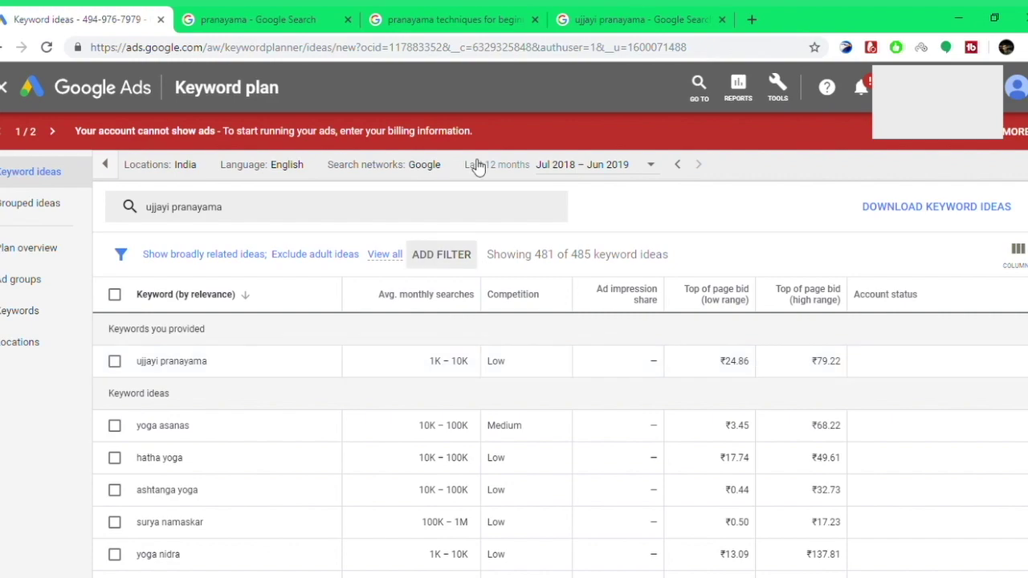
# Step: Return to the Google results for ujjayi pranayama and examine the search box suggestions for longer variations of the keyword
pyautogui.click(619, 20)
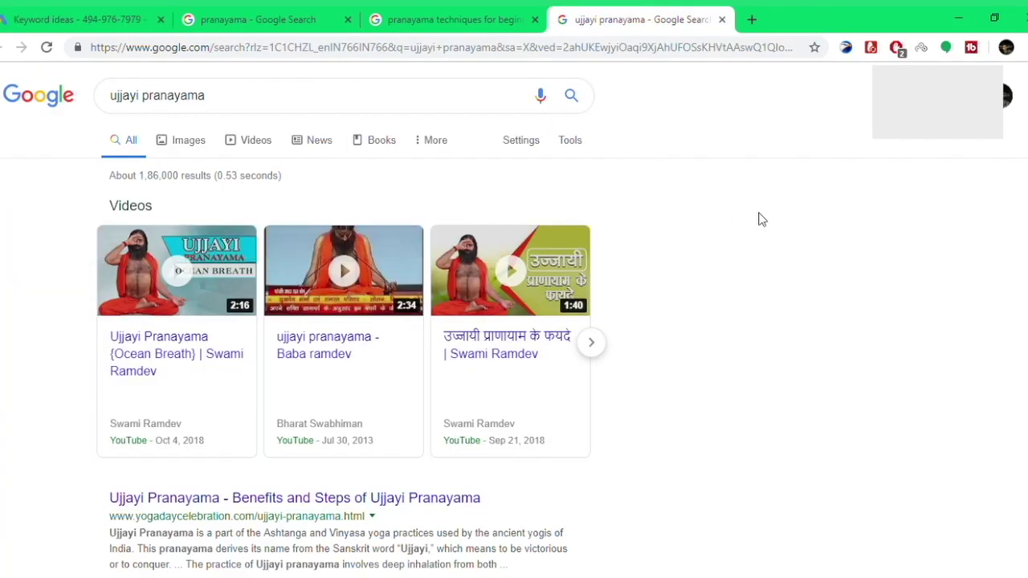
pyautogui.click(336, 110)
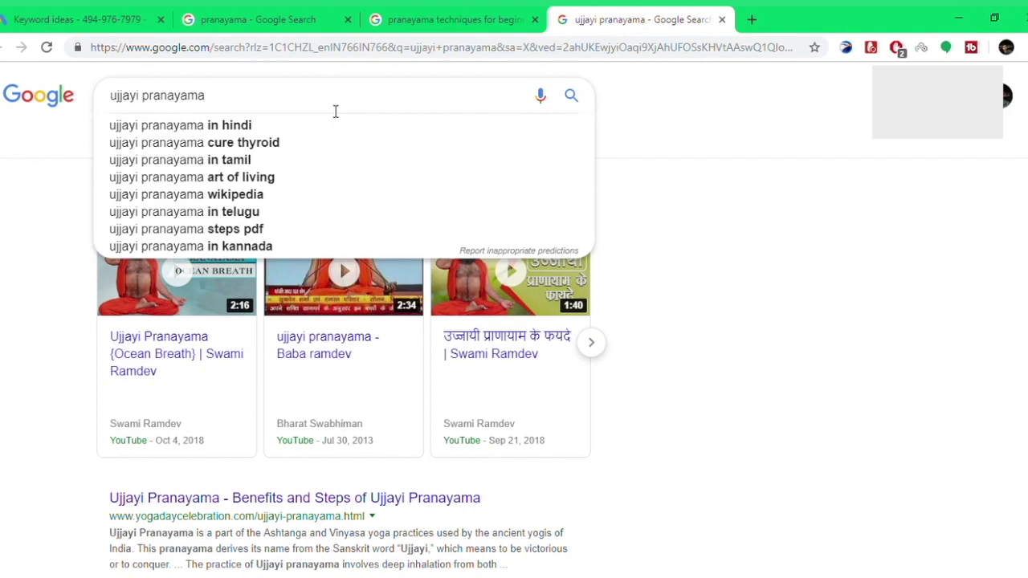
pyautogui.click(389, 104)
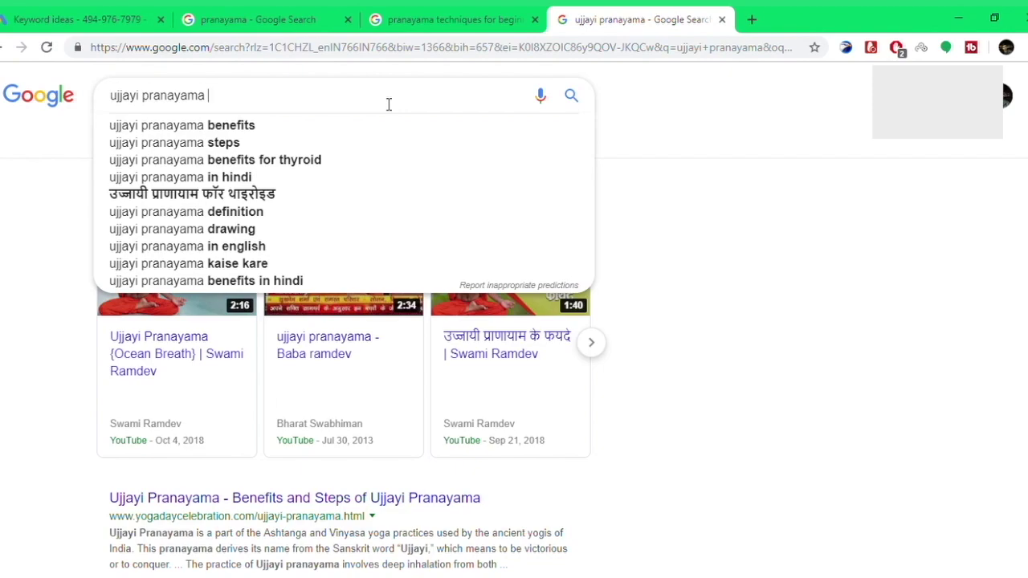
pyautogui.click(748, 197)
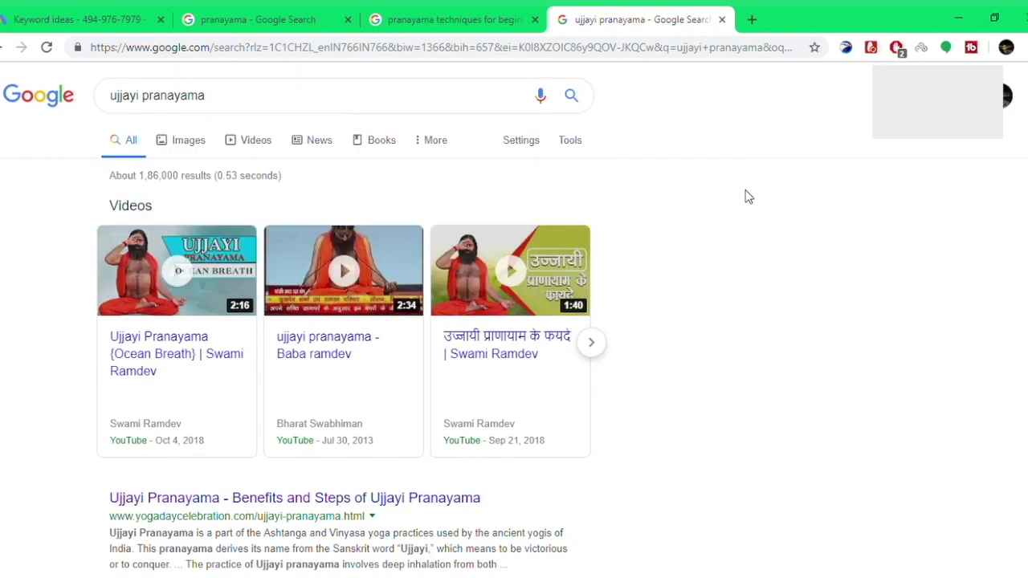
pyautogui.click(369, 105)
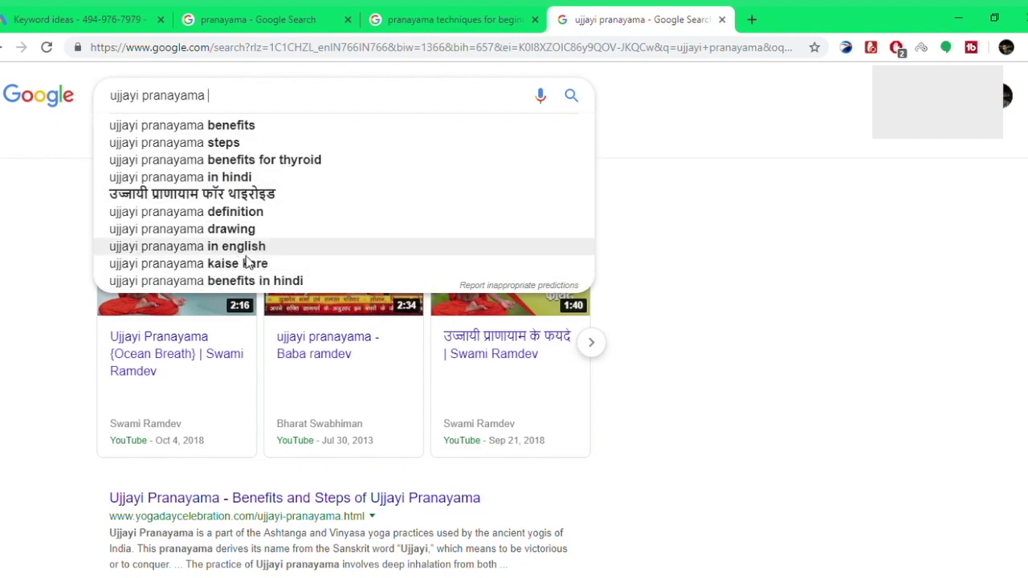
pyautogui.click(870, 307)
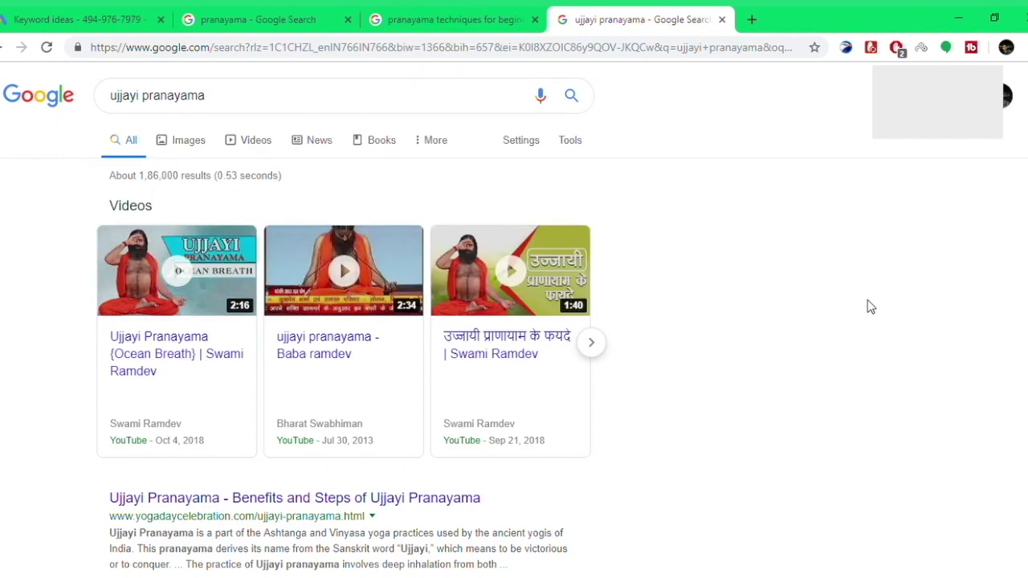
pyautogui.scroll(-15, 868, 300)
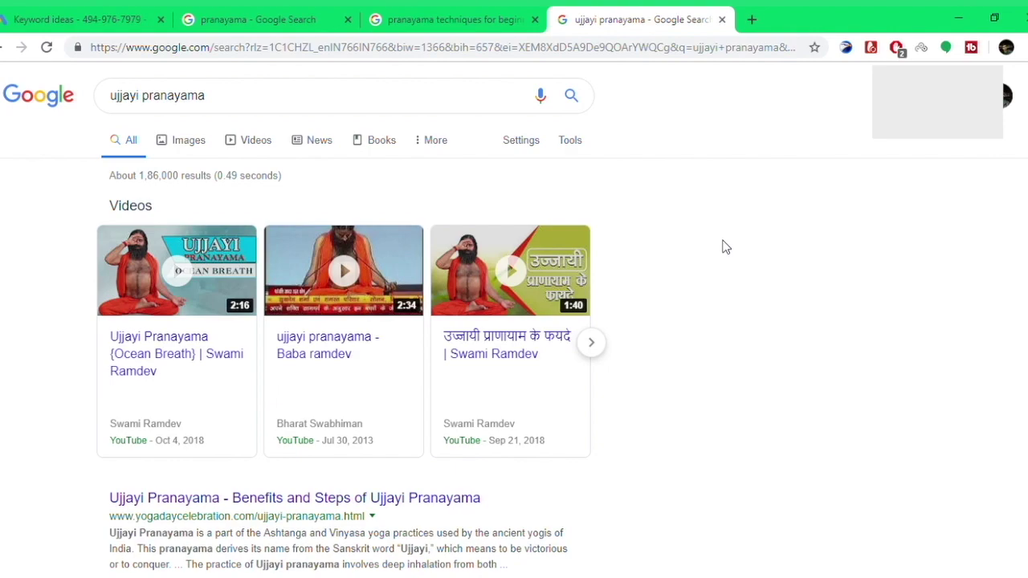
# Step: Search Google for "ujjayi pranayama quora" to review the questions people ask, and close that results tab
pyautogui.click(443, 112)
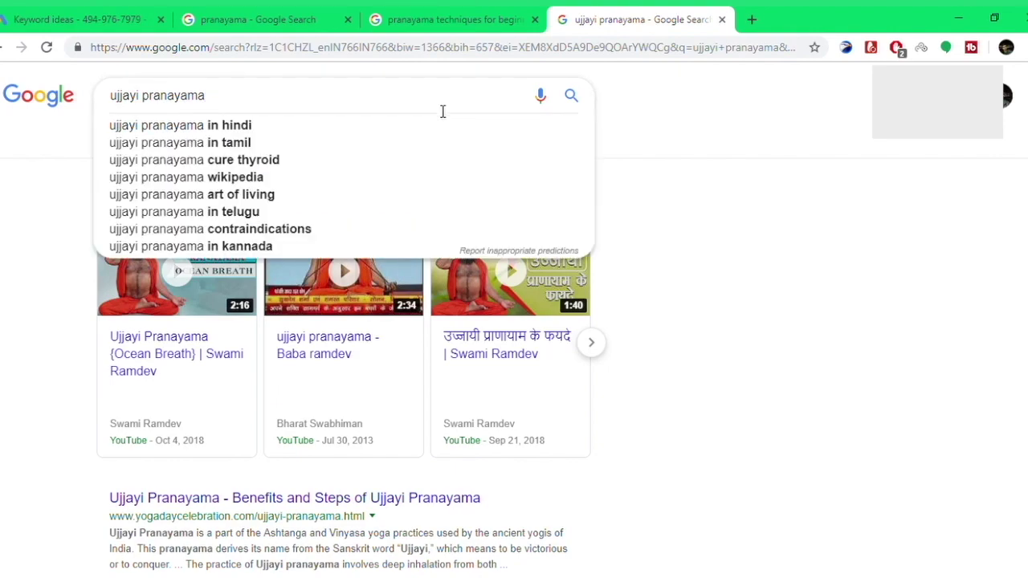
pyautogui.write('quor')
pyautogui.write('a')
pyautogui.press('Return')
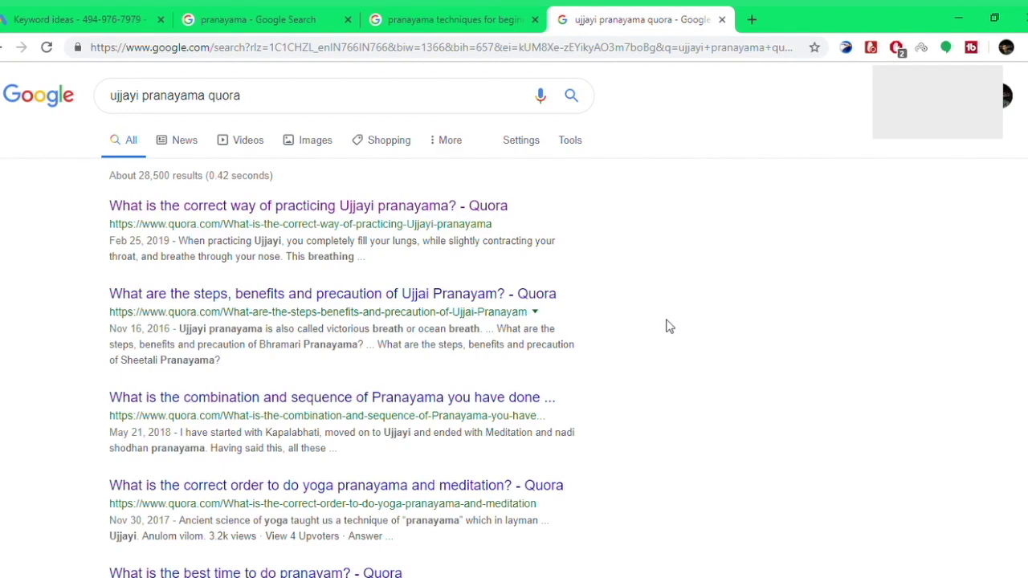
pyautogui.click(722, 21)
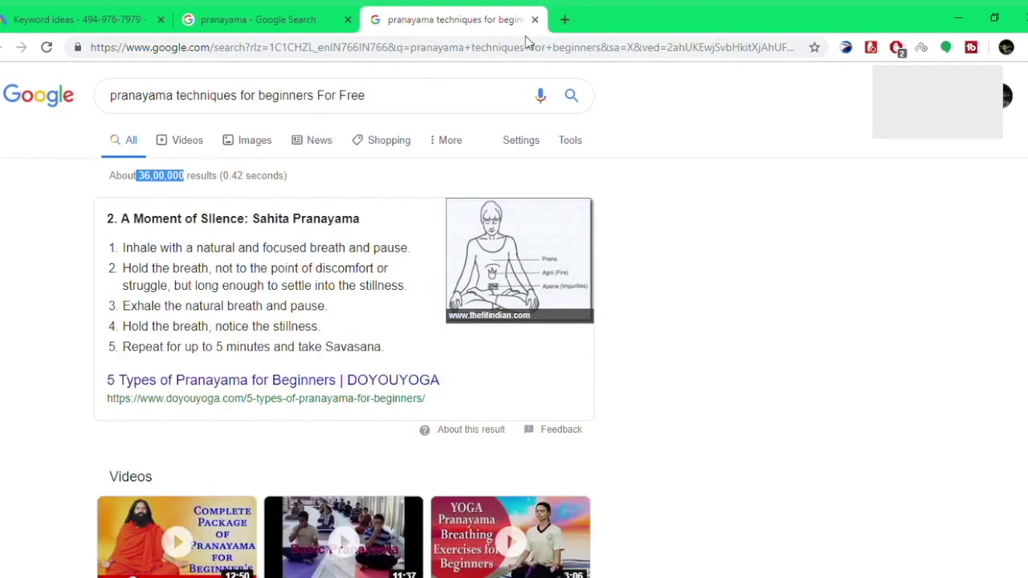
# Step: Open the related search "bhastrika pranayama" from the "pranayama techniques for beginners" results in a new tab
pyautogui.click(265, 13)
pyautogui.click(467, 18)
pyautogui.scroll(-15, 662, 247)
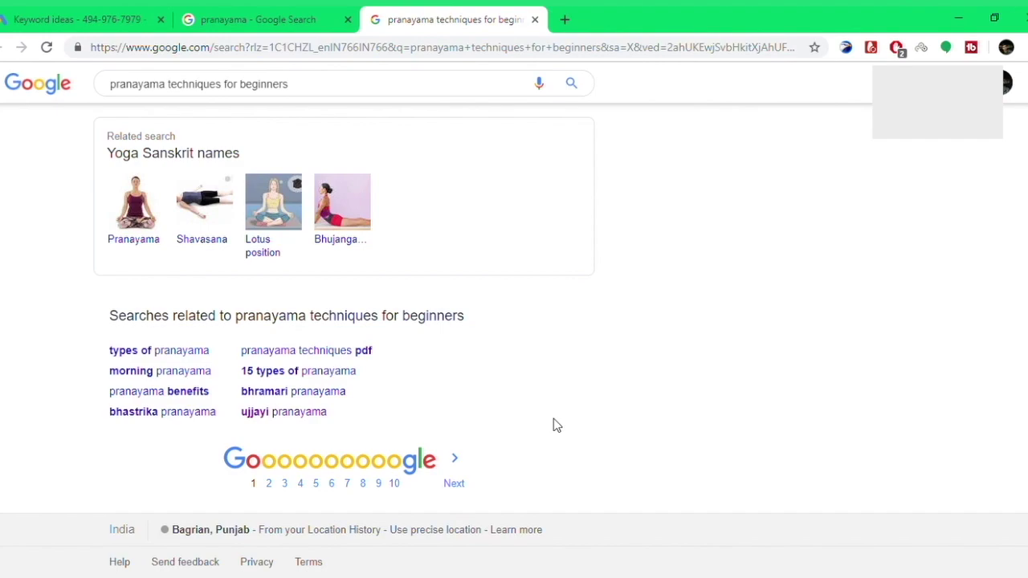
pyautogui.middleClick(138, 413)
pyautogui.click(595, 19)
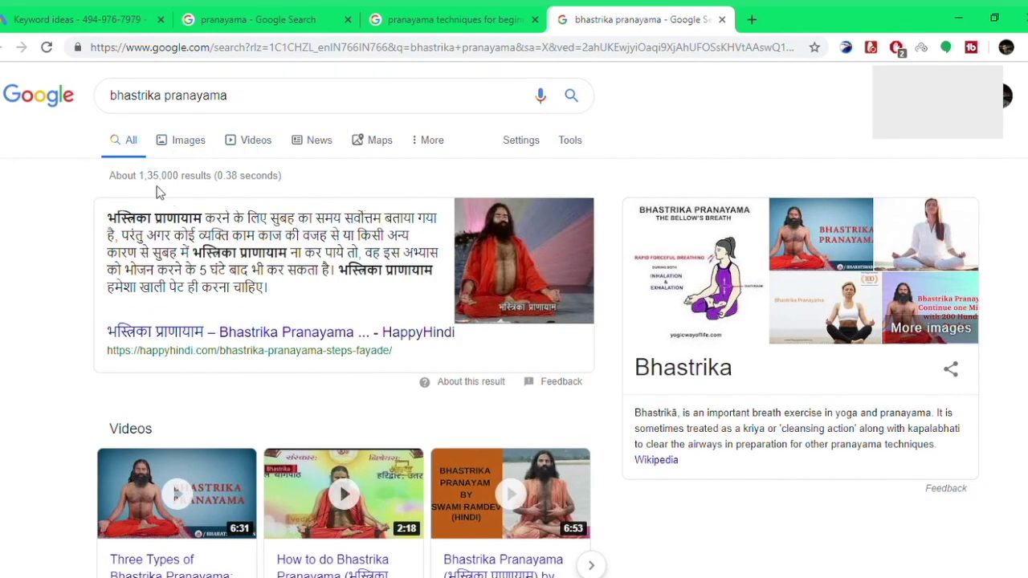
# Step: Examine the result count, the ranking pages and the related searches for bhastrika pranayama
pyautogui.moveTo(140, 183); pyautogui.dragTo(217, 189)
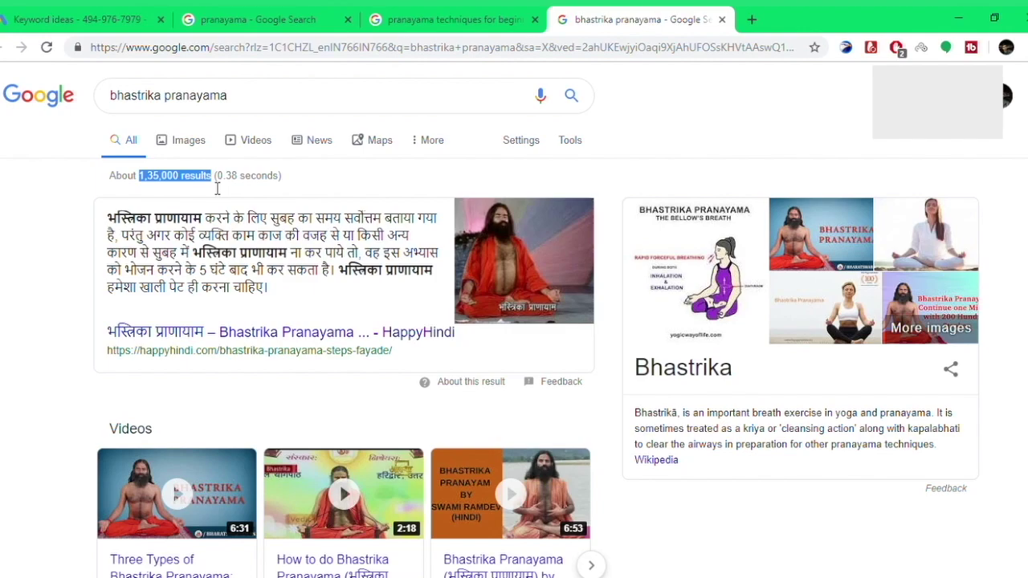
pyautogui.scroll(-5, 217, 189)
pyautogui.scroll(3, 213, 188)
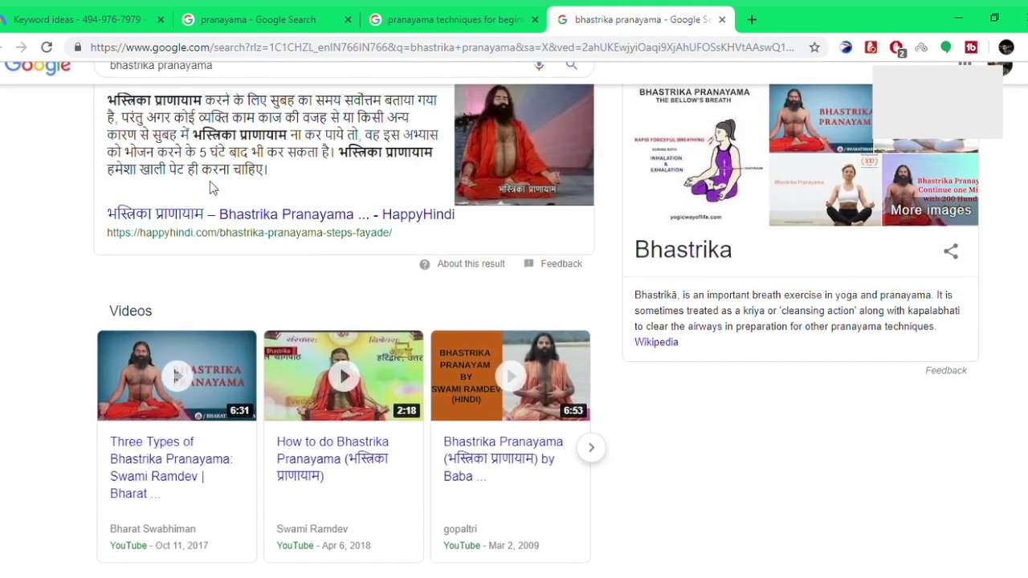
pyautogui.scroll(2, 212, 187)
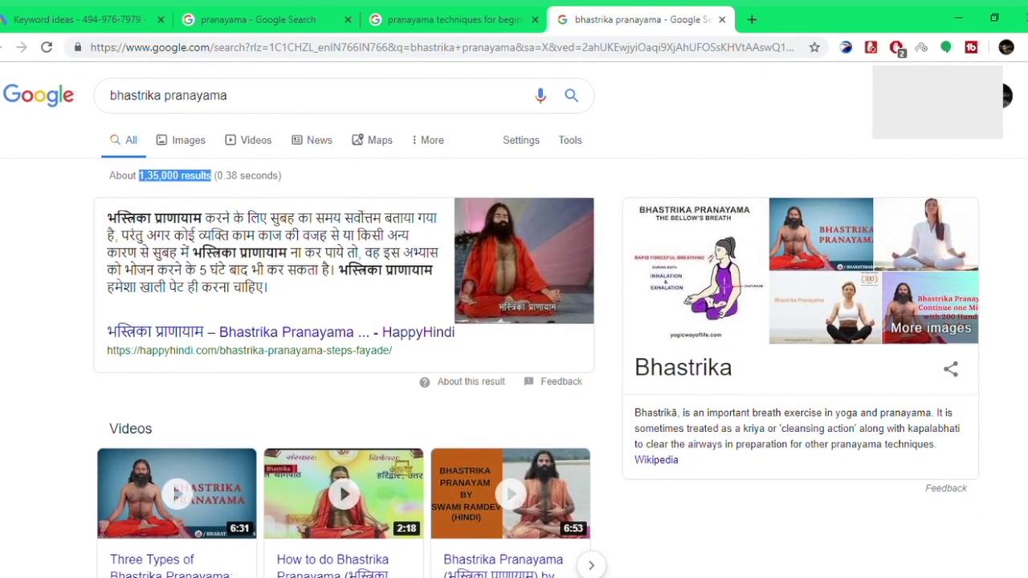
pyautogui.scroll(-5, 514, 321)
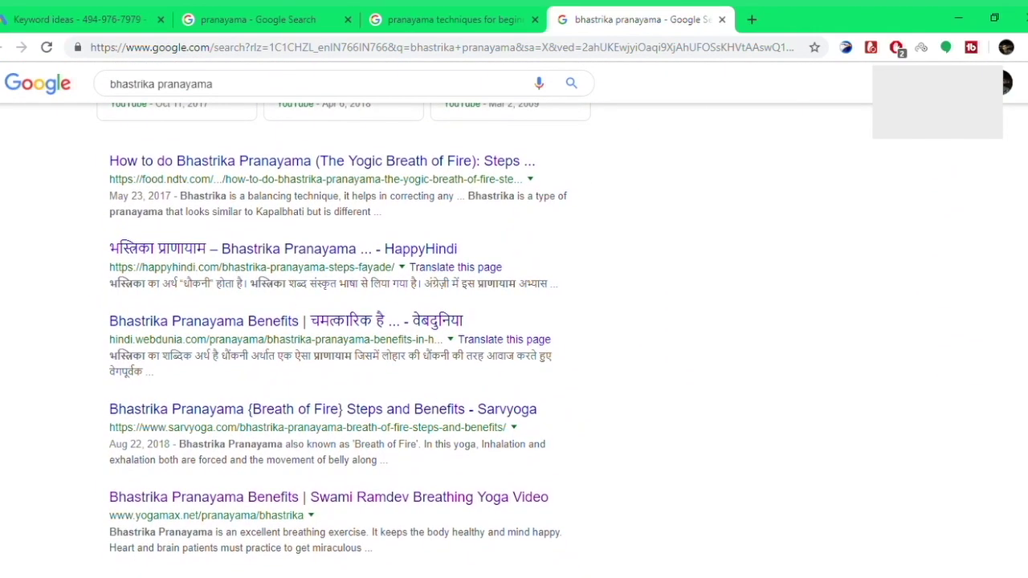
pyautogui.scroll(-3, 96, 298)
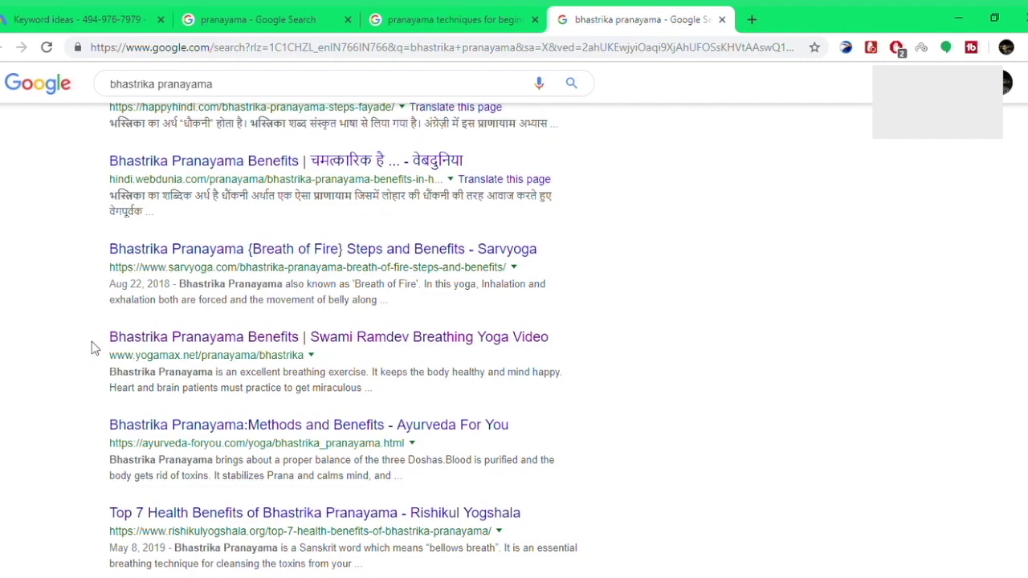
pyautogui.scroll(-1, 91, 341)
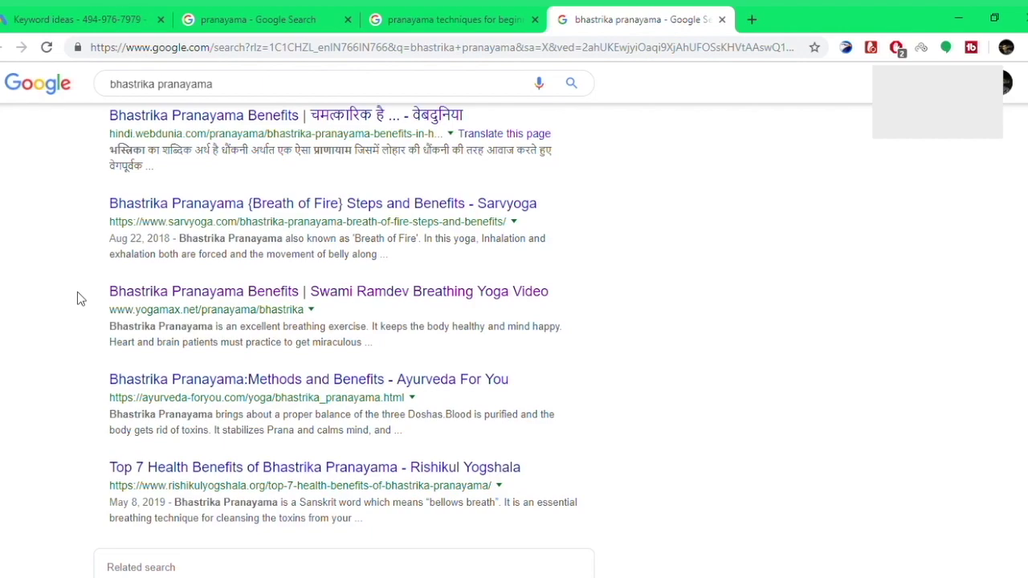
pyautogui.scroll(-3, 78, 297)
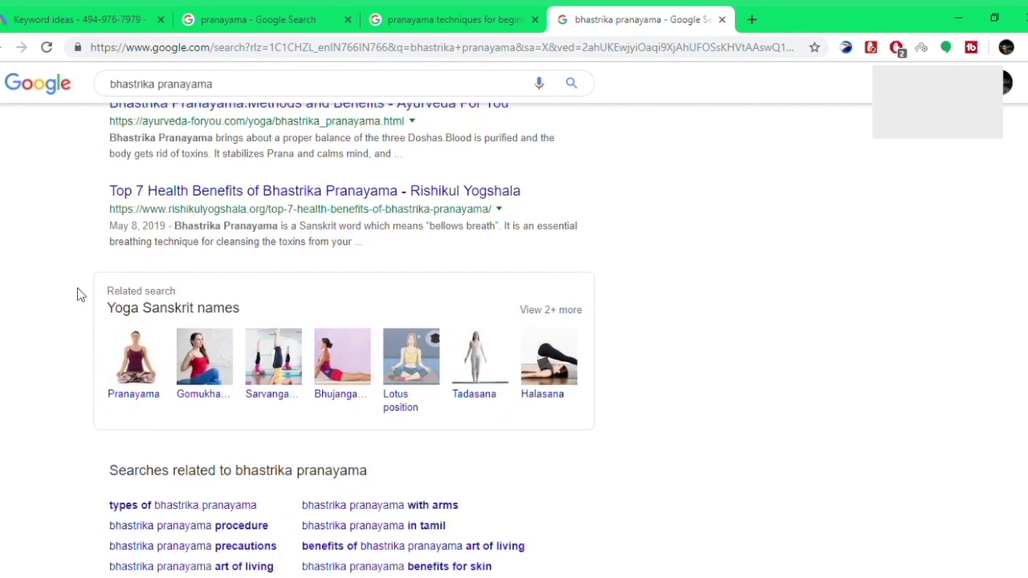
# Step: Open the related search "types of bhastrika pranayama" in a new tab and check its result count
pyautogui.scroll(-2, 77, 287)
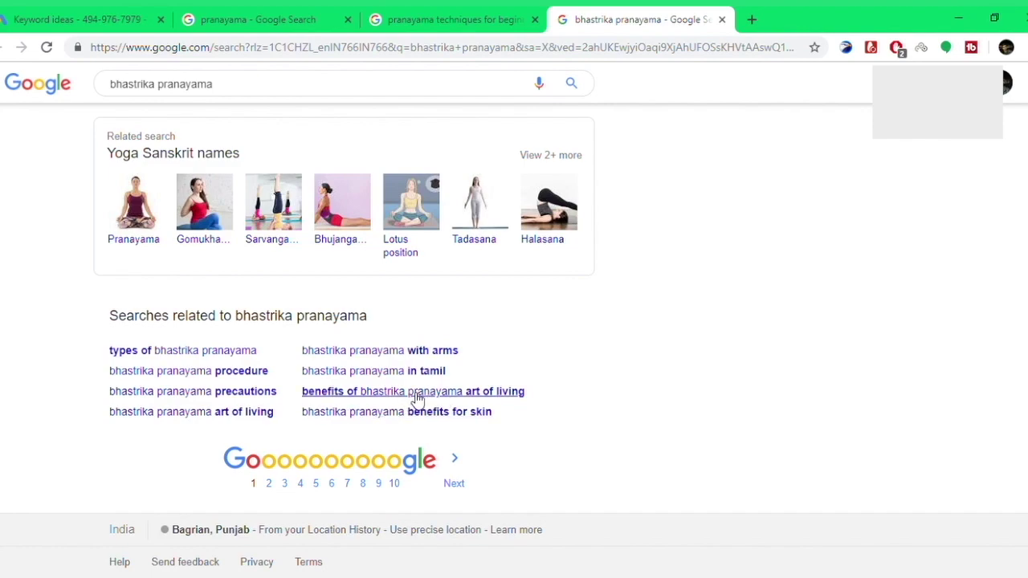
pyautogui.middleClick(184, 353)
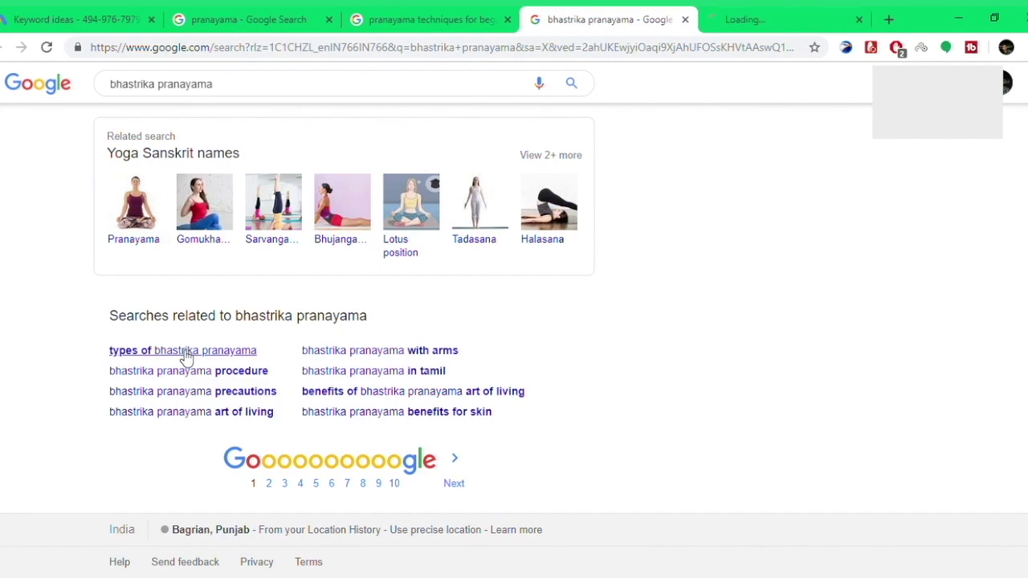
pyautogui.click(832, 14)
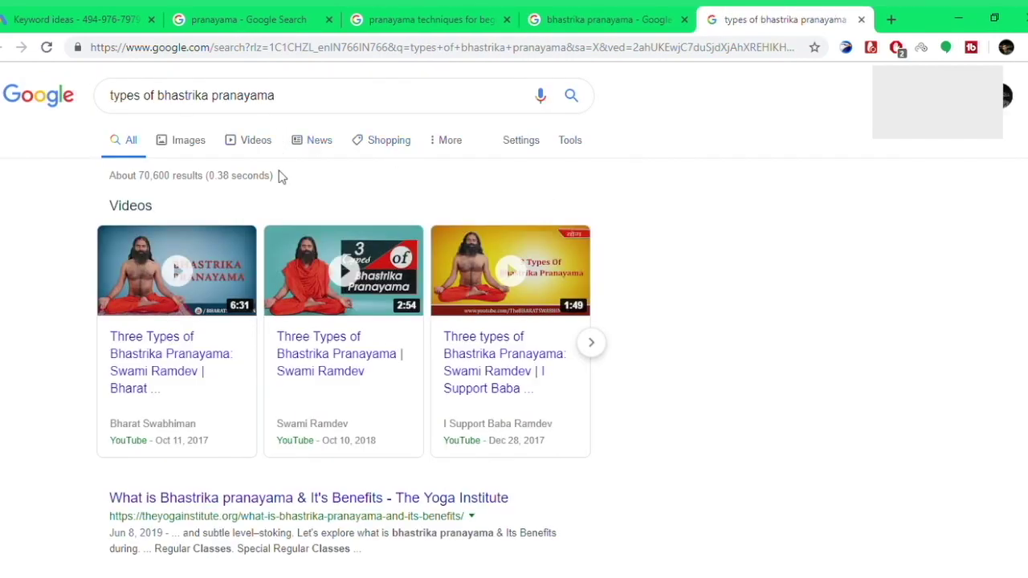
pyautogui.moveTo(277, 176); pyautogui.dragTo(147, 187)
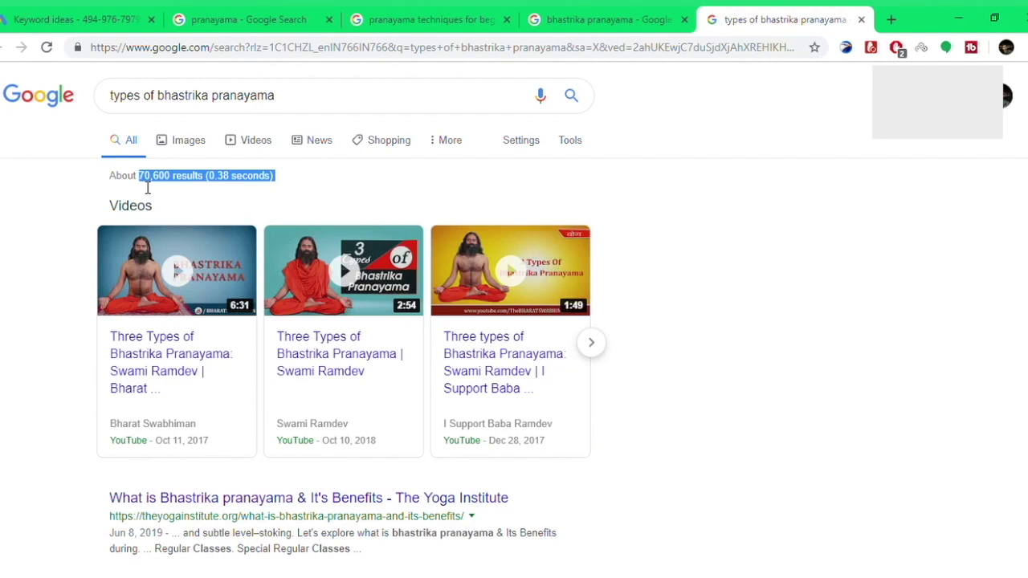
pyautogui.moveTo(140, 187); pyautogui.dragTo(173, 186)
pyautogui.click(177, 186)
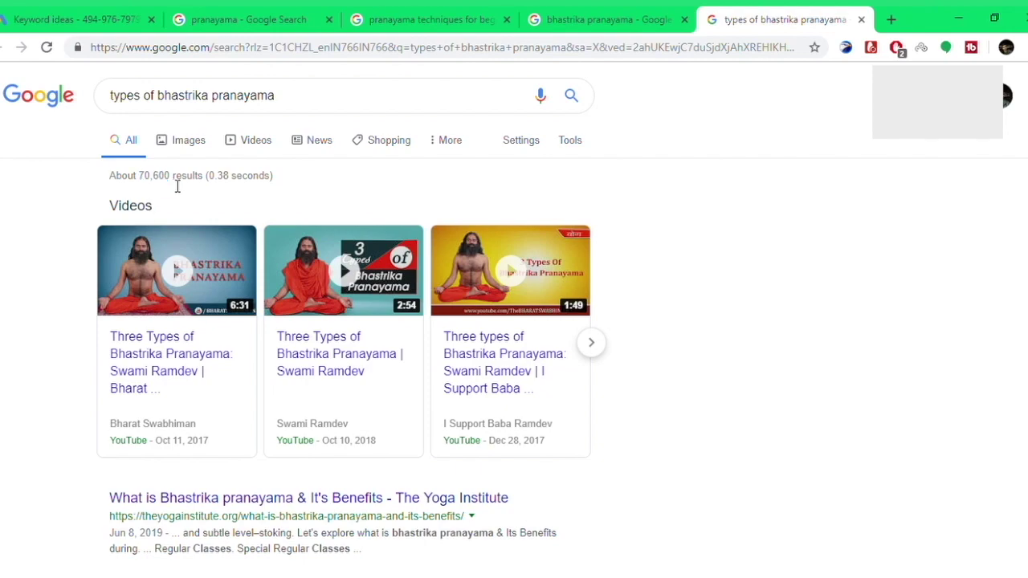
# Step: Open the related search "bhastrika pranayama benefits" from the "types of bhastrika pranayama" results in a new tab
pyautogui.click(533, 19)
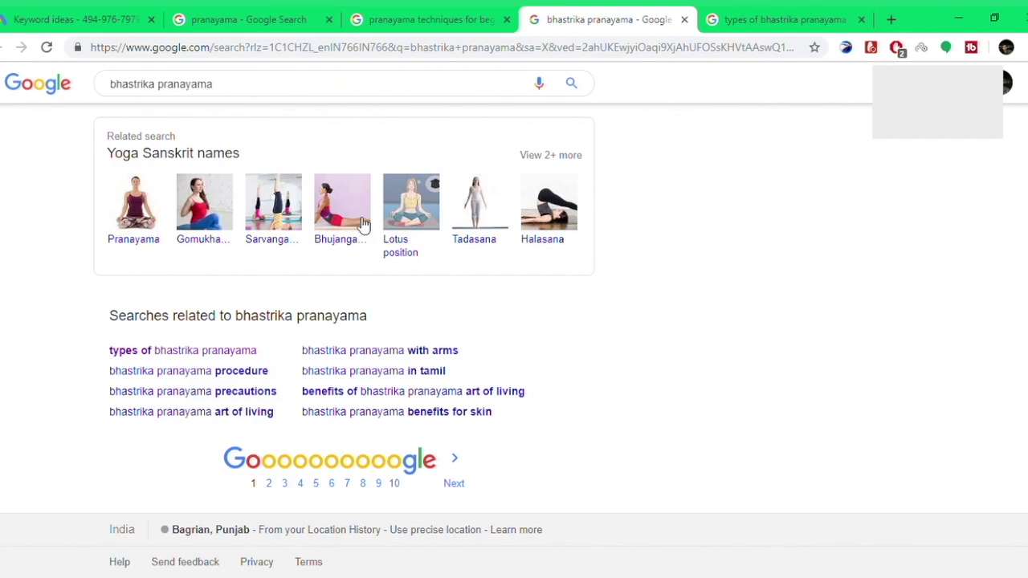
pyautogui.click(740, 16)
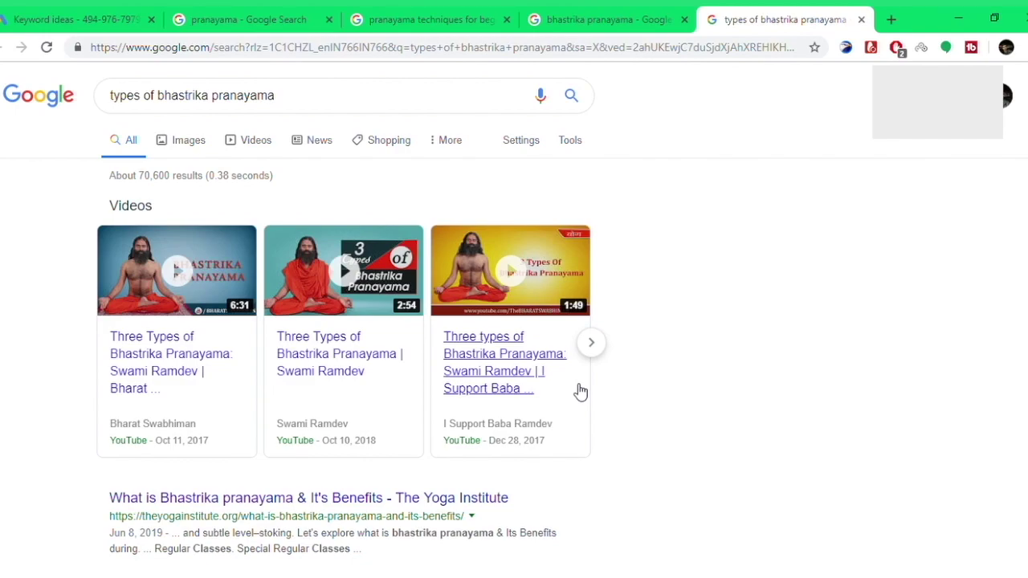
pyautogui.scroll(-10, 581, 391)
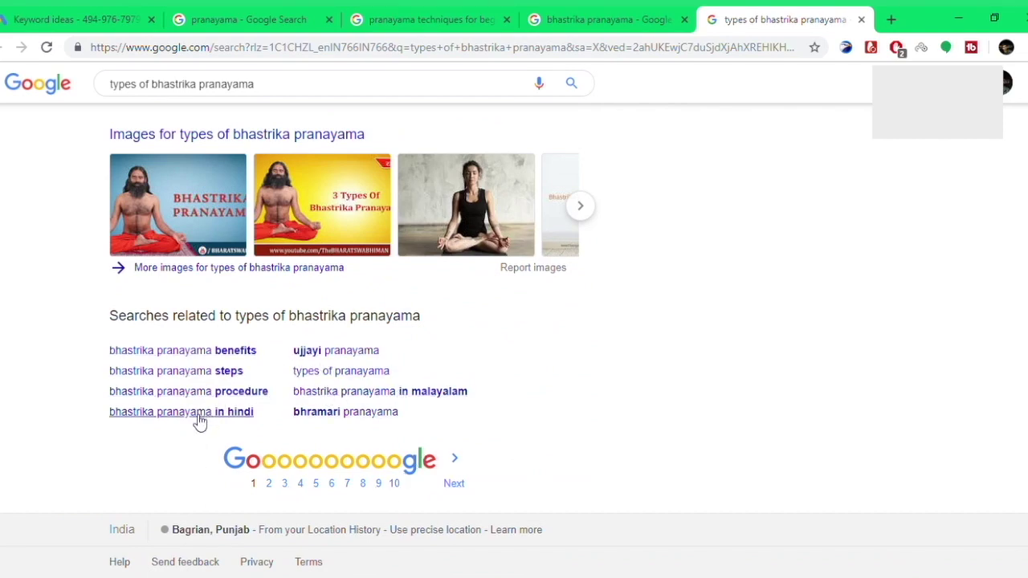
pyautogui.middleClick(228, 352)
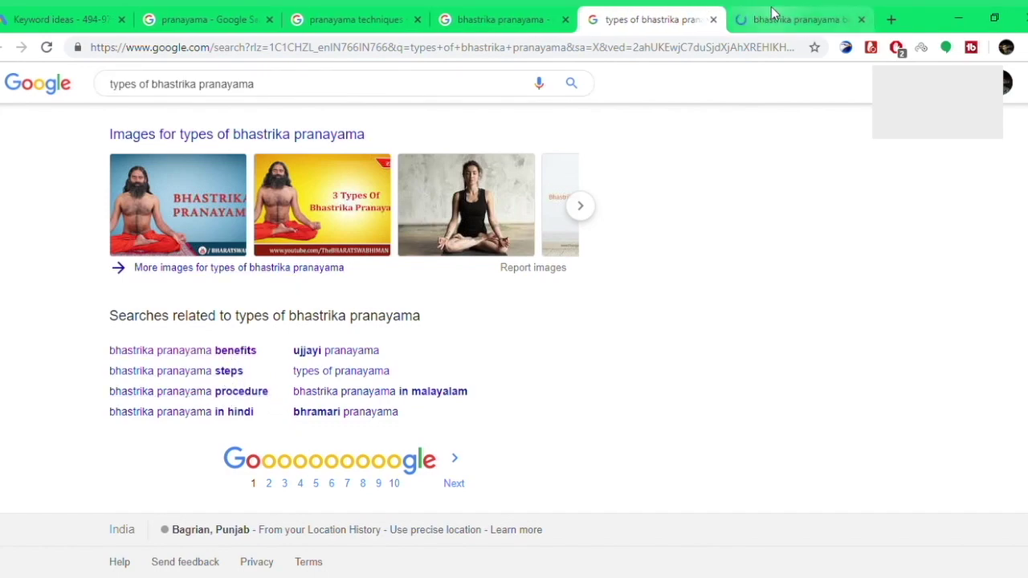
pyautogui.click(773, 18)
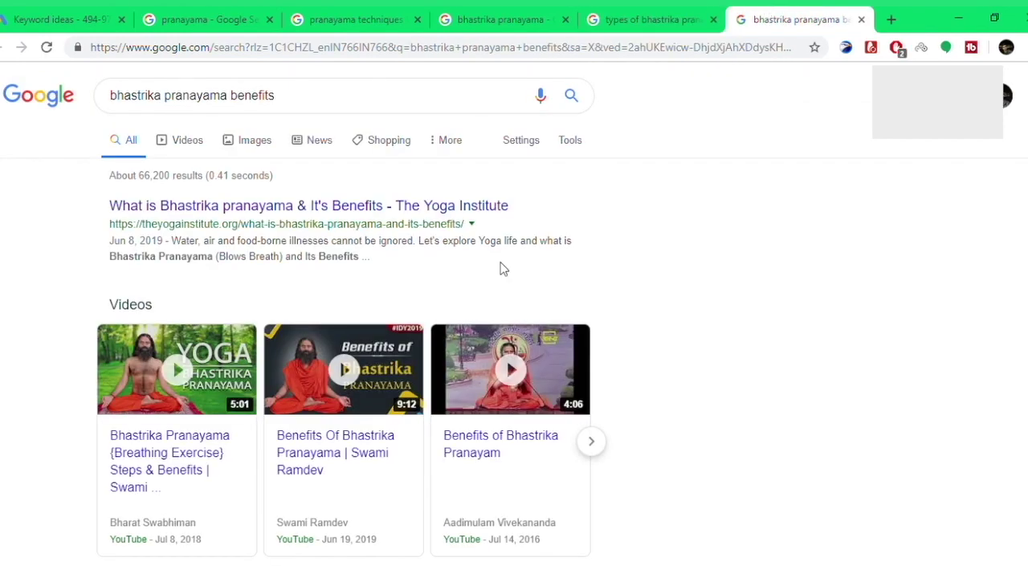
# Step: Examine the result count and the ranking pages for bhastrika pranayama benefits
pyautogui.moveTo(92, 184); pyautogui.dragTo(273, 175)
pyautogui.click(289, 179)
pyautogui.scroll(-5, 289, 178)
pyautogui.scroll(-3, 299, 152)
pyautogui.scroll(-2, 307, 151)
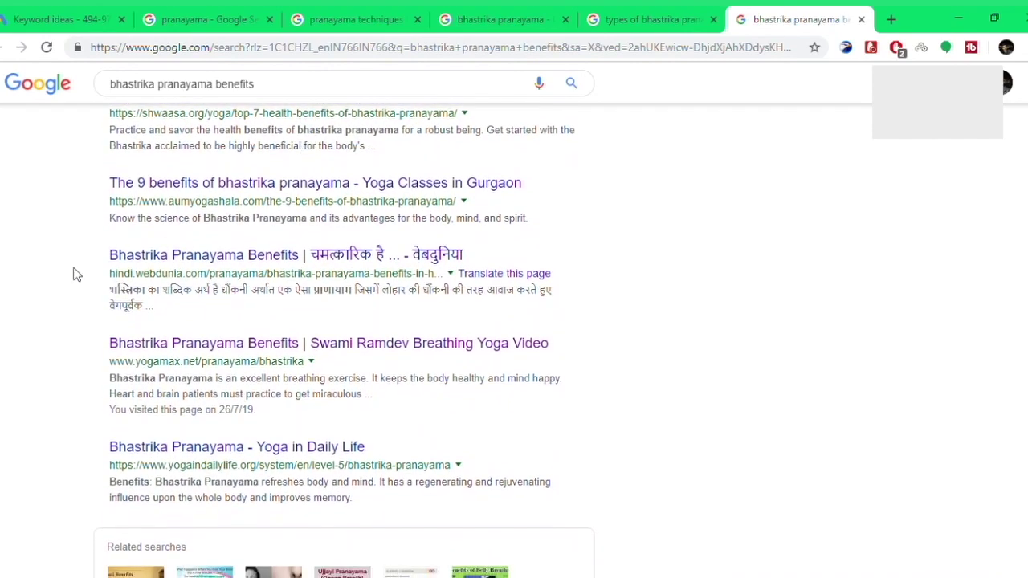
pyautogui.moveTo(76, 340); pyautogui.dragTo(23, 355)
pyautogui.scroll(8, 23, 351)
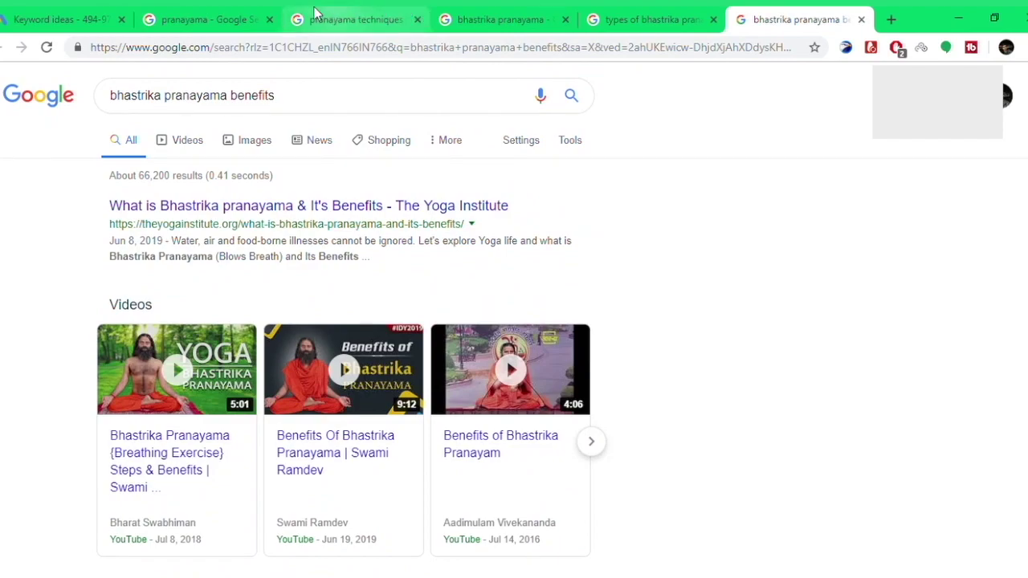
# Step: Open the related search "bhramari pranayama" from the "pranayama techniques for beginners" results in a new tab and review its ranking pages
pyautogui.click(346, 18)
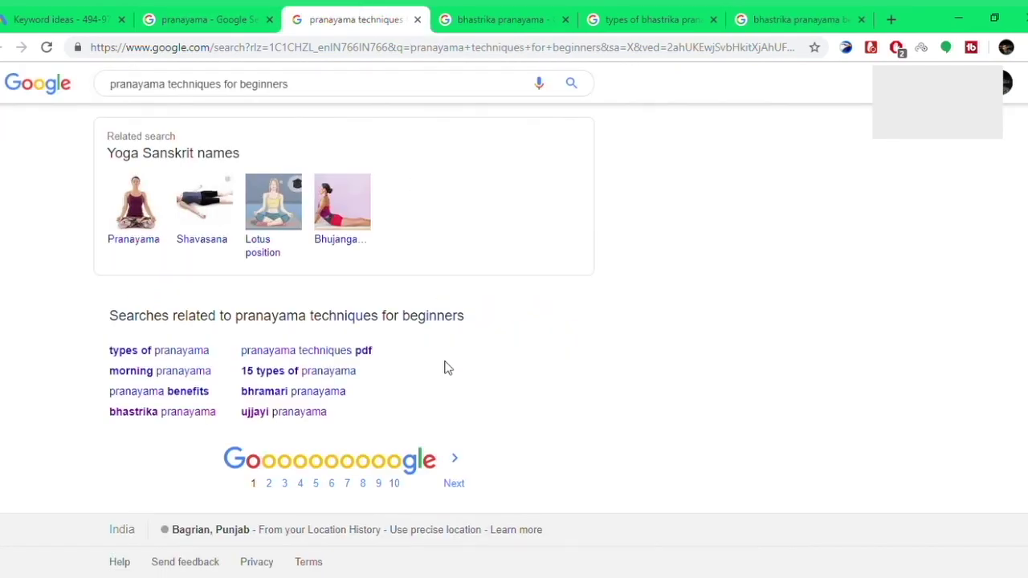
pyautogui.middleClick(315, 395)
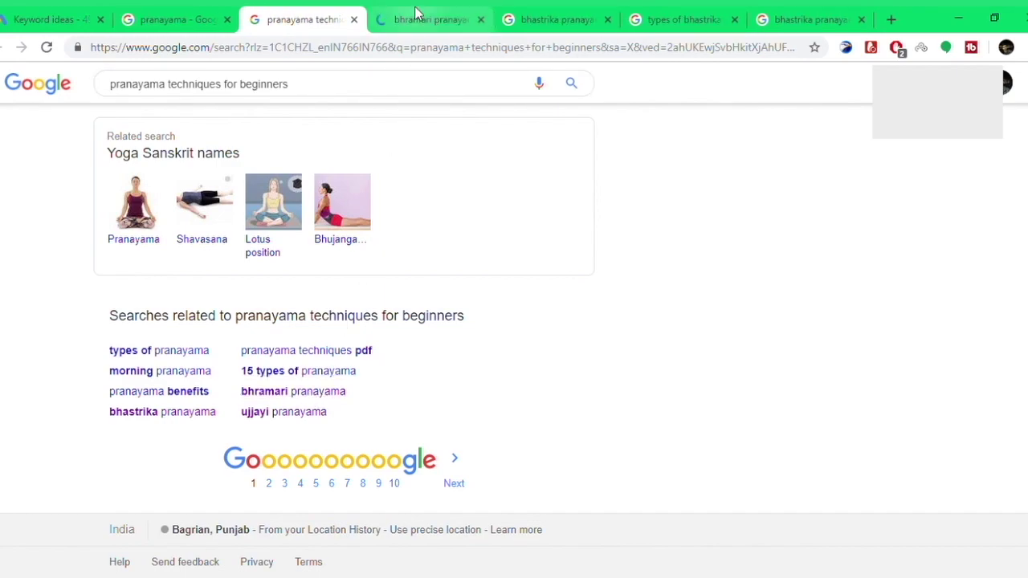
pyautogui.click(418, 13)
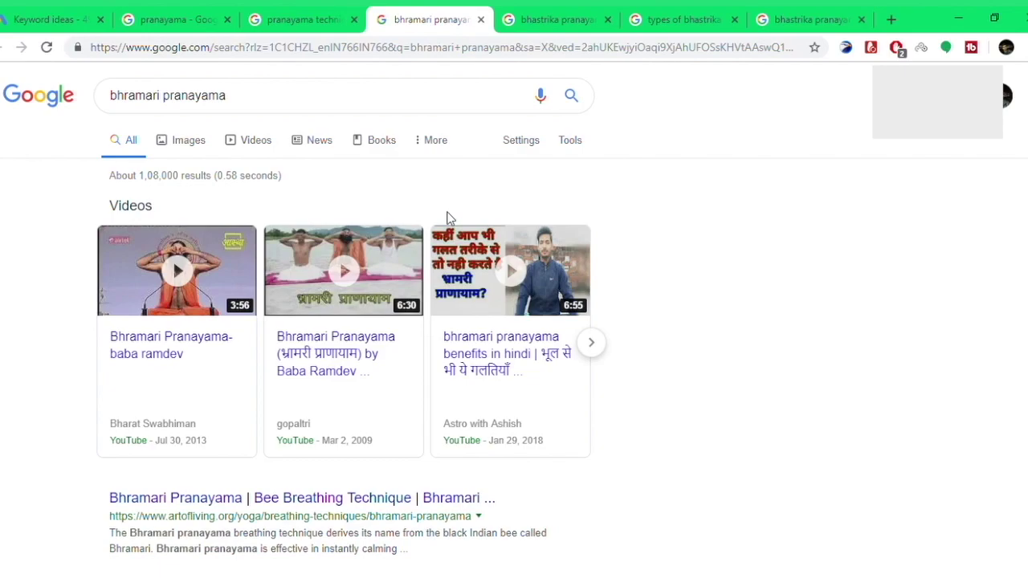
pyautogui.scroll(-5, 528, 533)
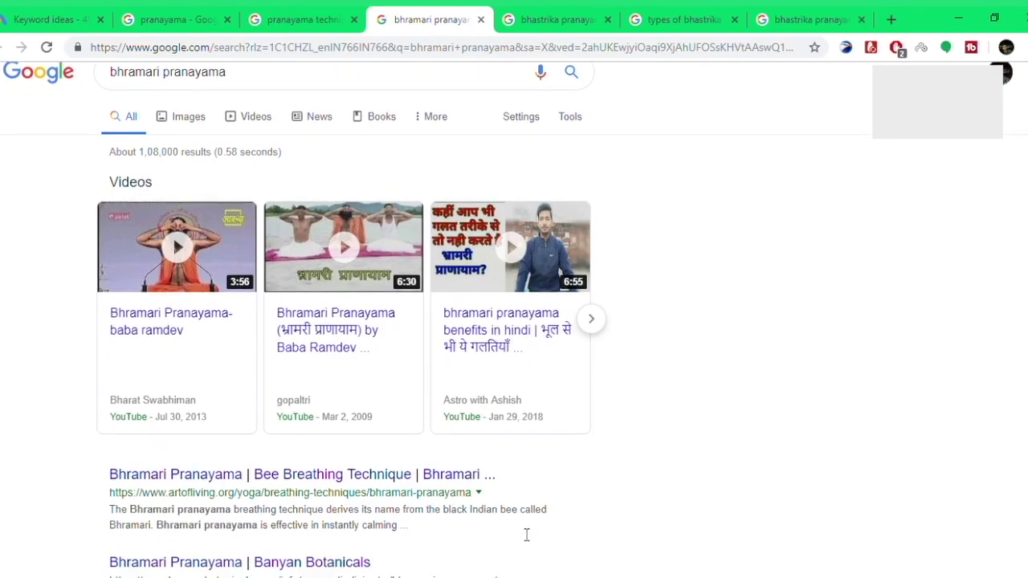
pyautogui.scroll(-1, 524, 535)
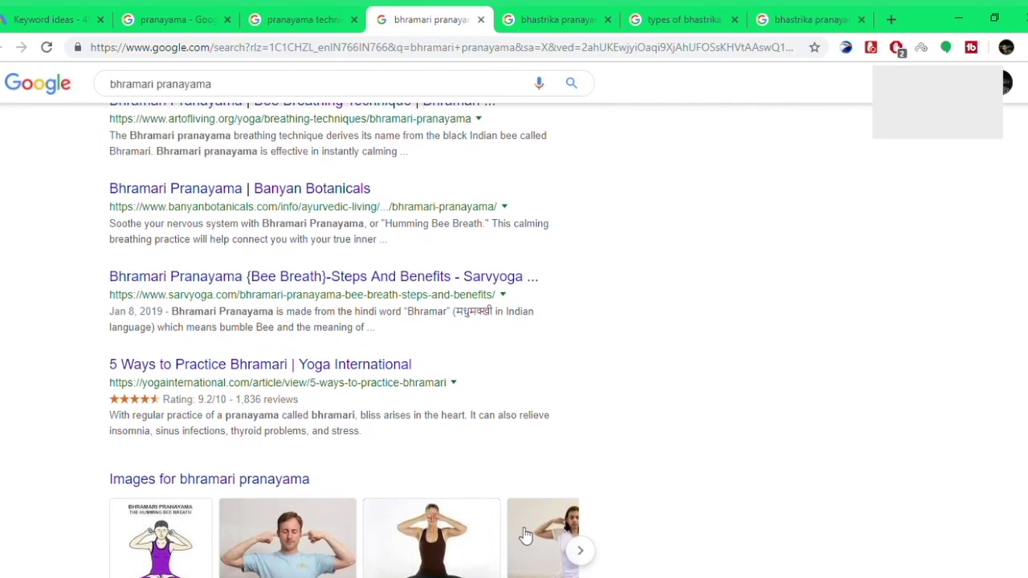
pyautogui.scroll(6, 428, 180)
# Step: Look up "bhramari pranayama" in Keyword Planner and check its average monthly searches and high-range top-of-page bid
pyautogui.tripleClick(276, 109)
pyautogui.hotkey('ctrl', 'c')
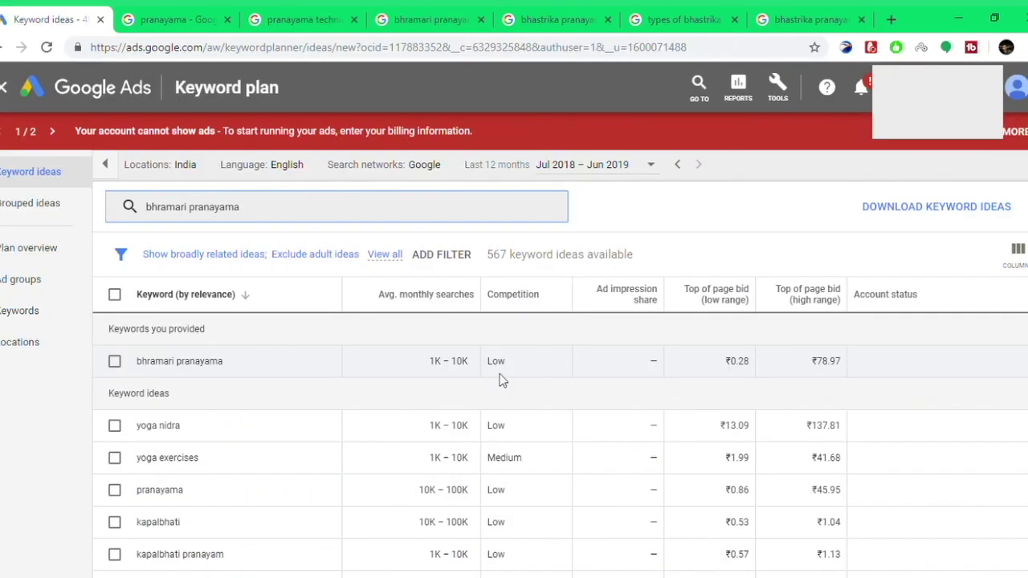
pyautogui.moveTo(393, 369); pyautogui.dragTo(480, 373)
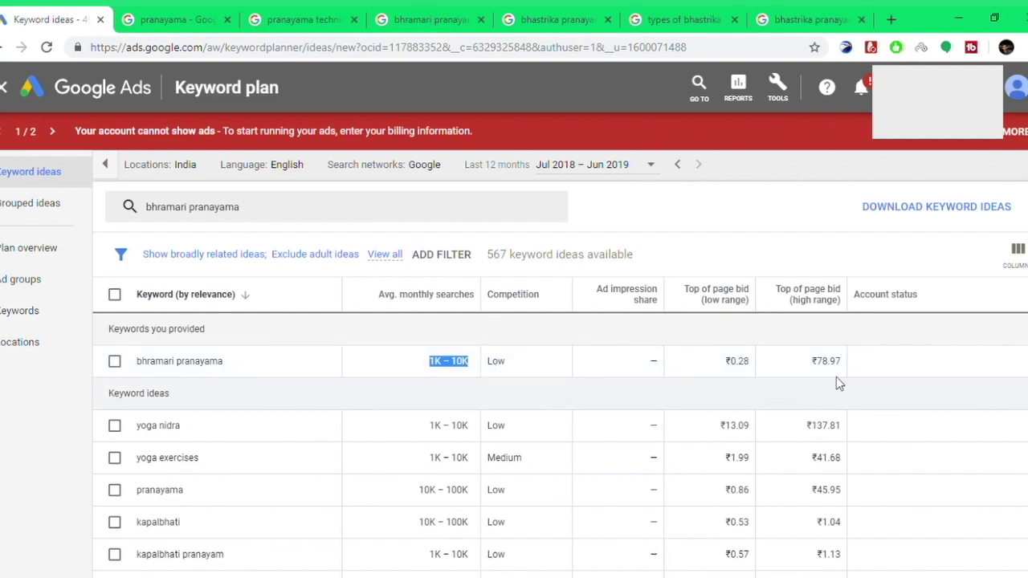
pyautogui.moveTo(851, 370); pyautogui.dragTo(810, 366)
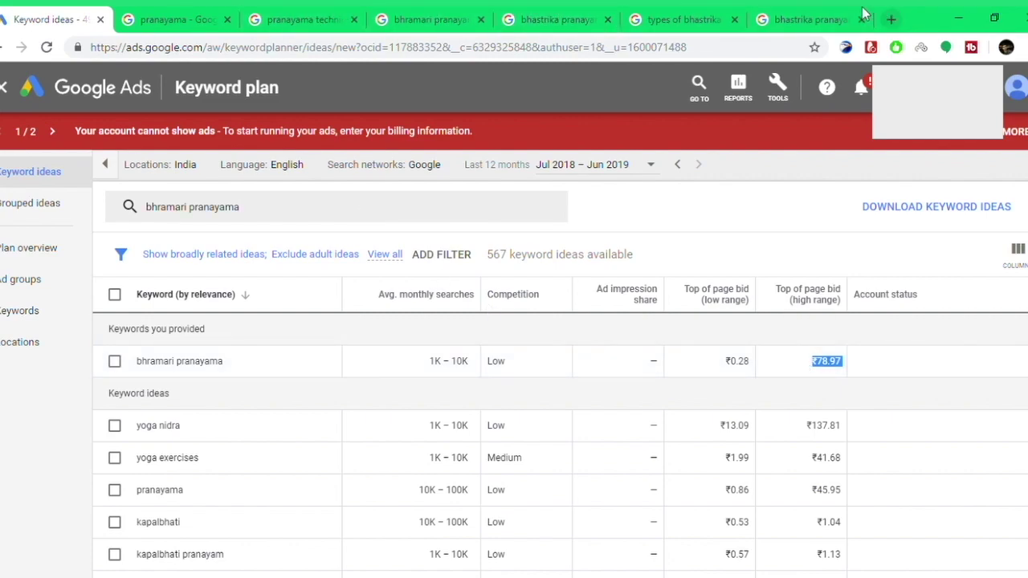
# Step: Revisit the Google results for bhastrika pranayama benefits, and examine the searches related to bhramari pranayama
pyautogui.click(812, 17)
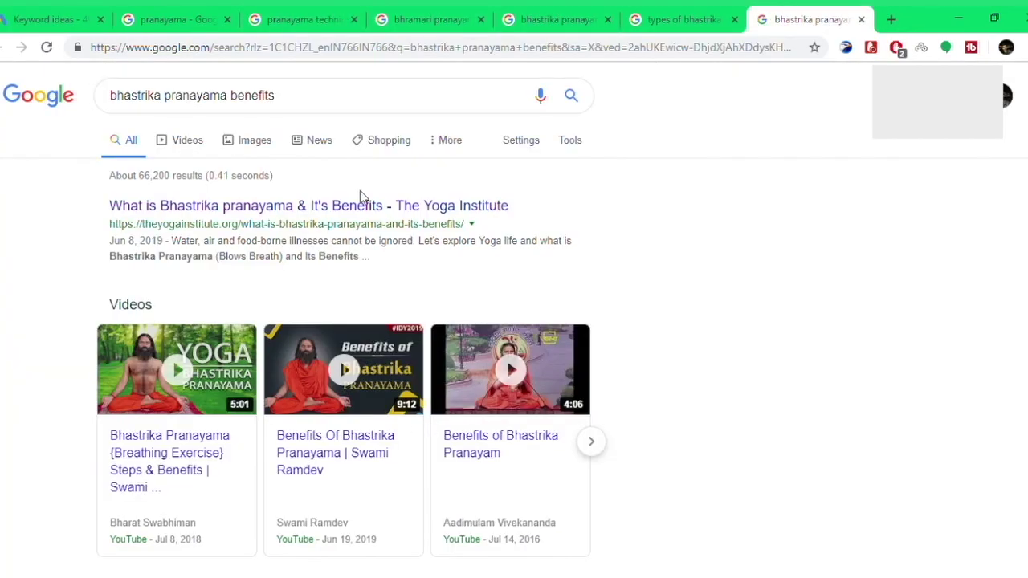
pyautogui.scroll(-6, 432, 69)
pyautogui.scroll(6, 427, 69)
pyautogui.click(49, 17)
pyautogui.click(418, 18)
pyautogui.scroll(-2, 424, 563)
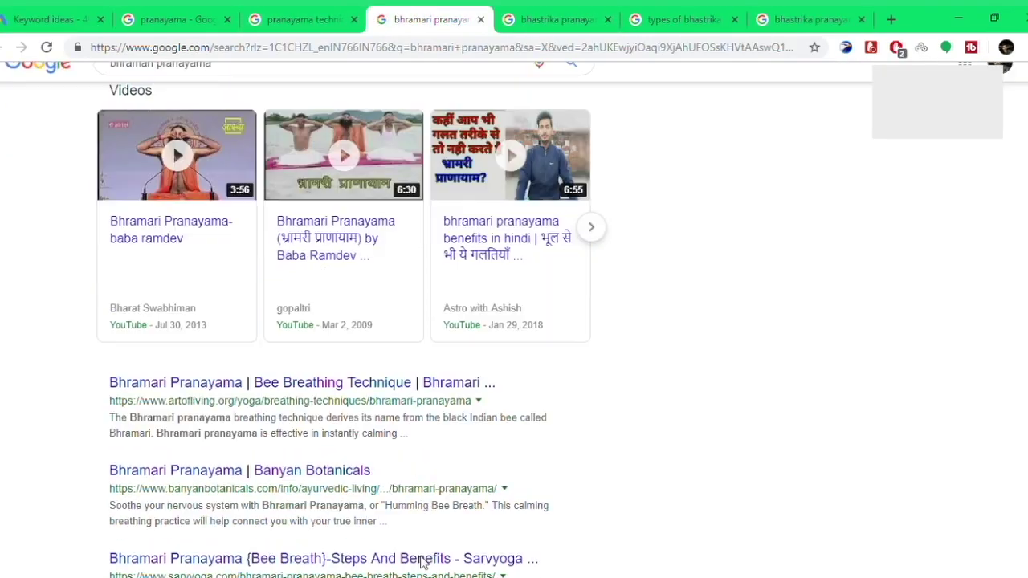
pyautogui.scroll(-10, 424, 562)
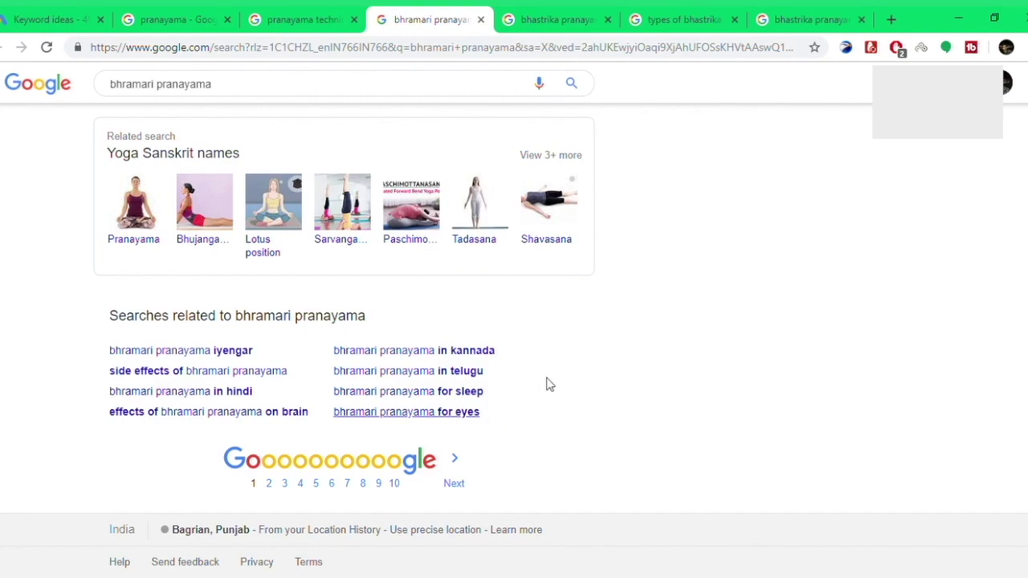
# Step: Search Google in a new tab for the Keyword Planner idea "kapalbhati" and check its result count
pyautogui.click(10, 18)
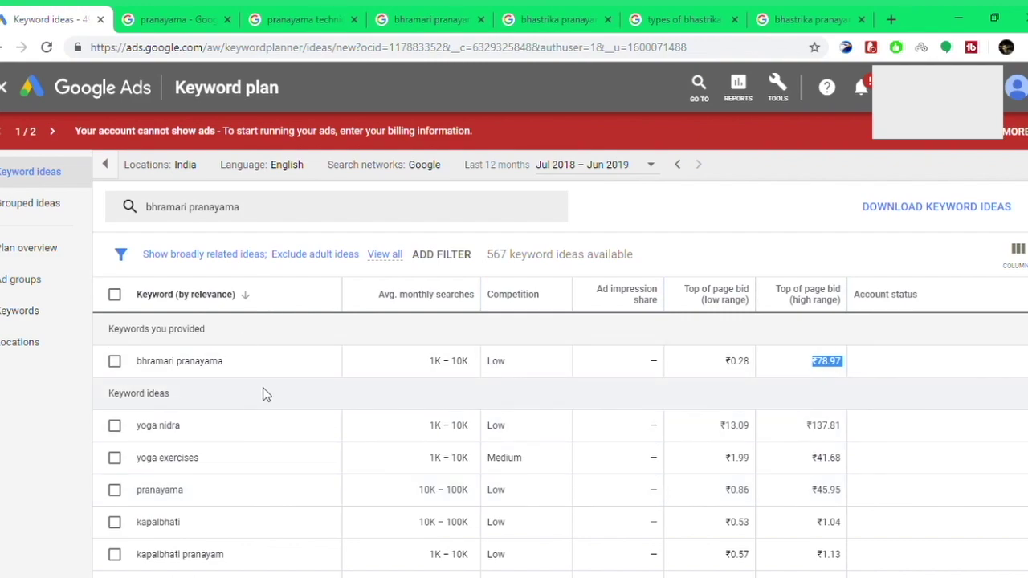
pyautogui.doubleClick(158, 522)
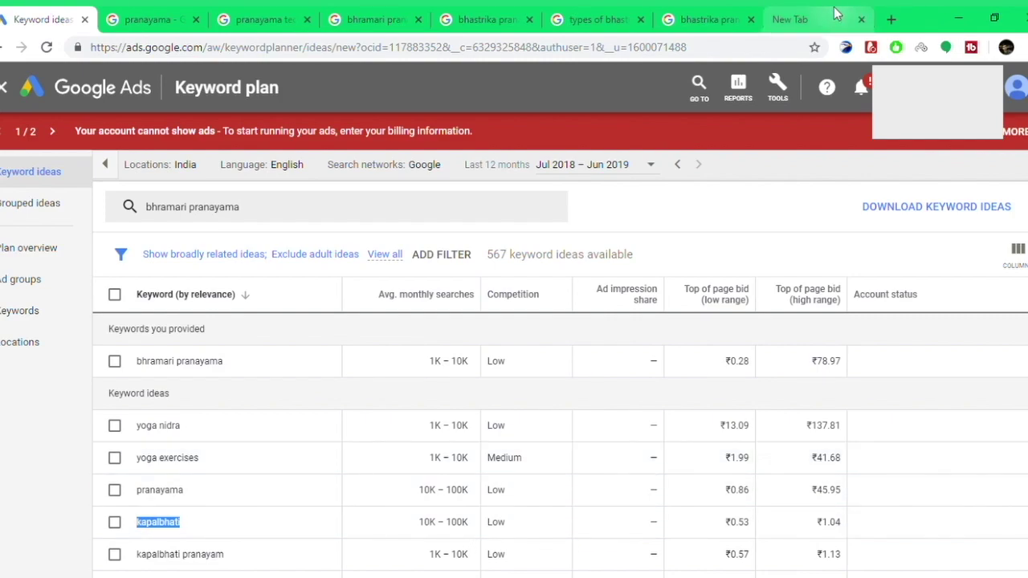
pyautogui.hotkey('ctrl', '9')
pyautogui.doubleClick(156, 176)
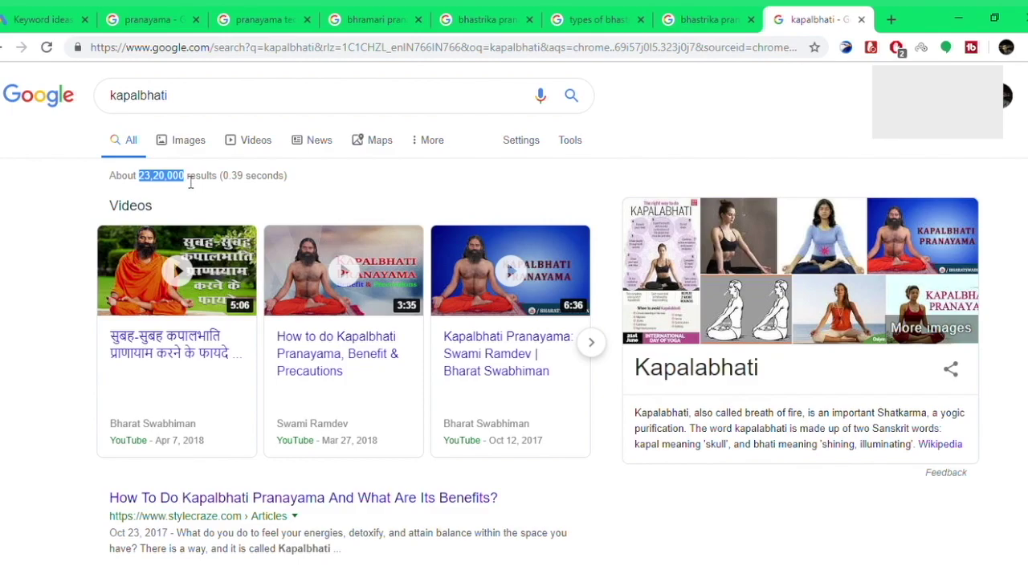
# Step: Open the related search "kapalbhati benefits and dangers" in a new tab and check its result count
pyautogui.scroll(-15, 193, 177)
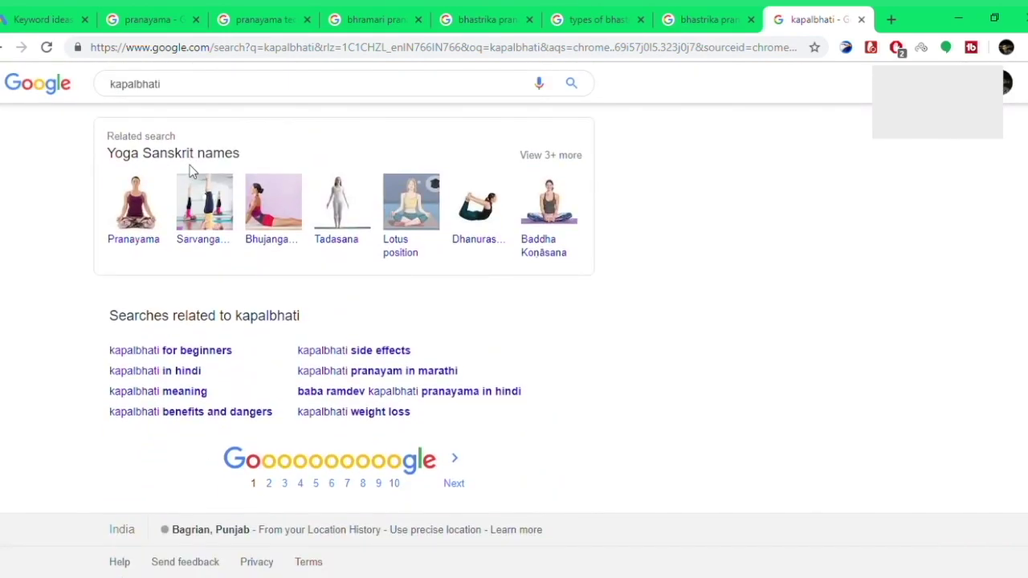
pyautogui.middleClick(210, 413)
pyautogui.click(827, 17)
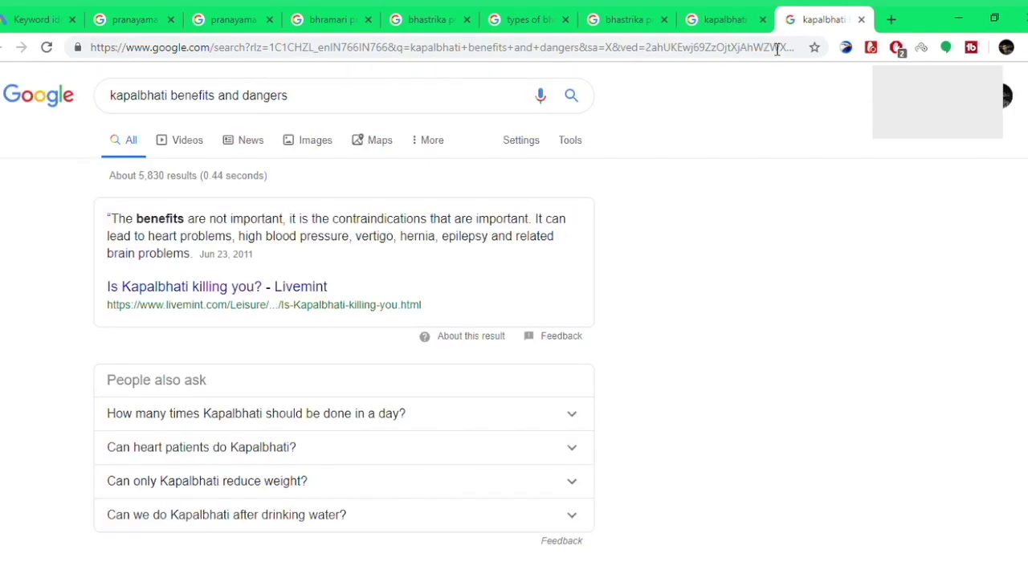
pyautogui.doubleClick(147, 177)
# Step: Examine the ranking pages, their dates and the related searches for kapalbhati benefits and dangers, and return to Keyword Planner
pyautogui.scroll(-10, 175, 181)
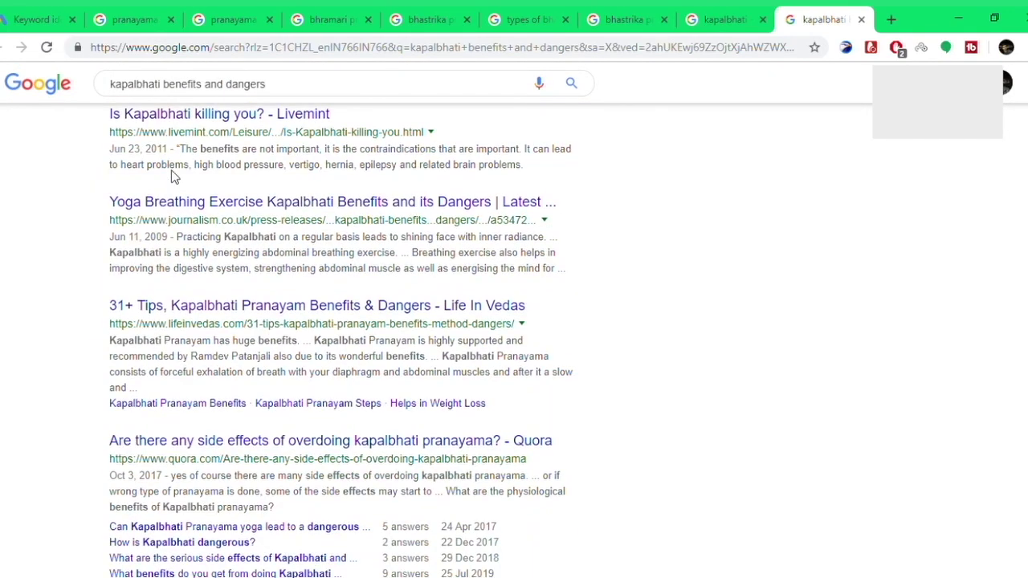
pyautogui.scroll(-2, 178, 173)
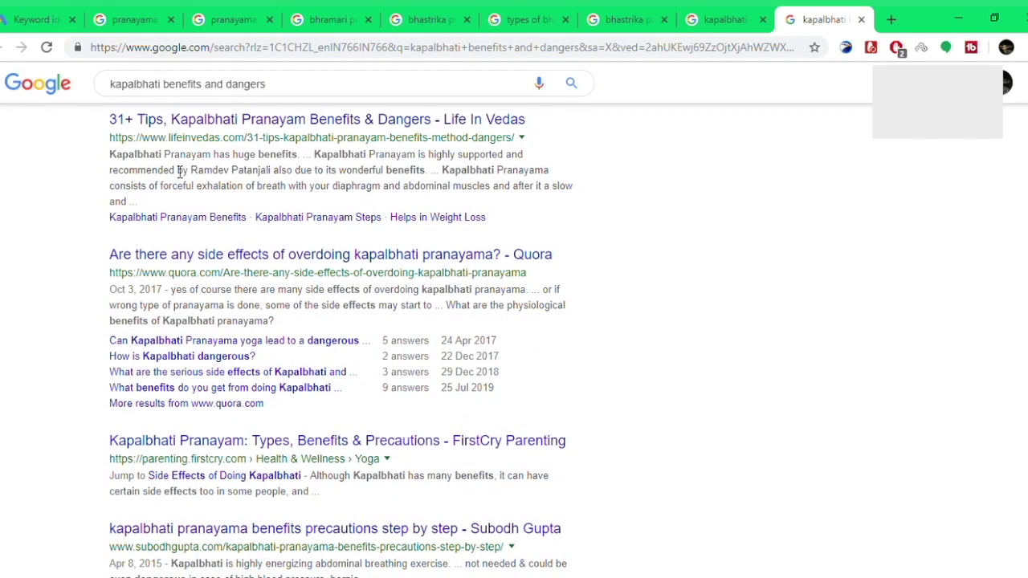
pyautogui.scroll(1, 178, 170)
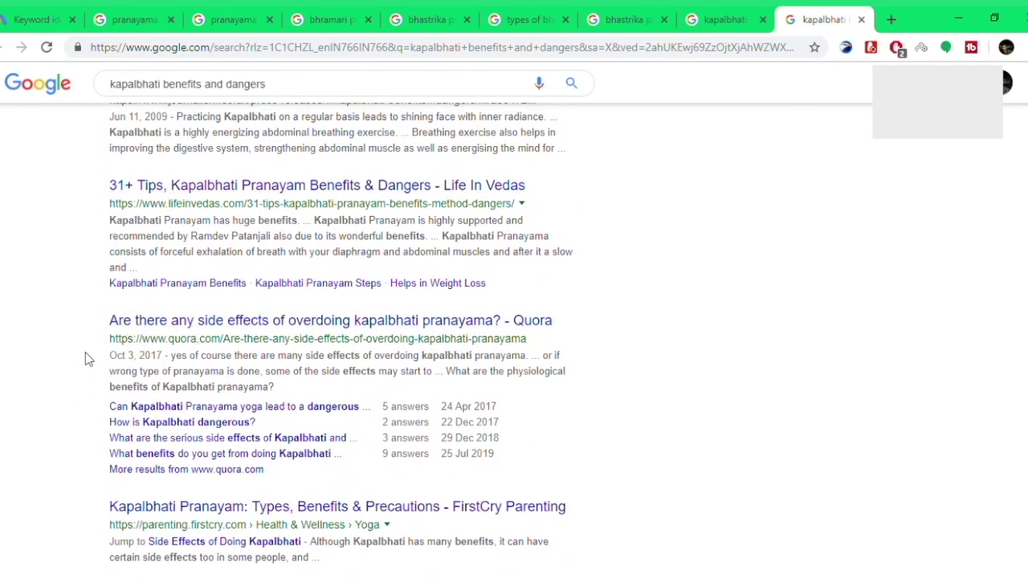
pyautogui.moveTo(108, 357); pyautogui.dragTo(168, 363)
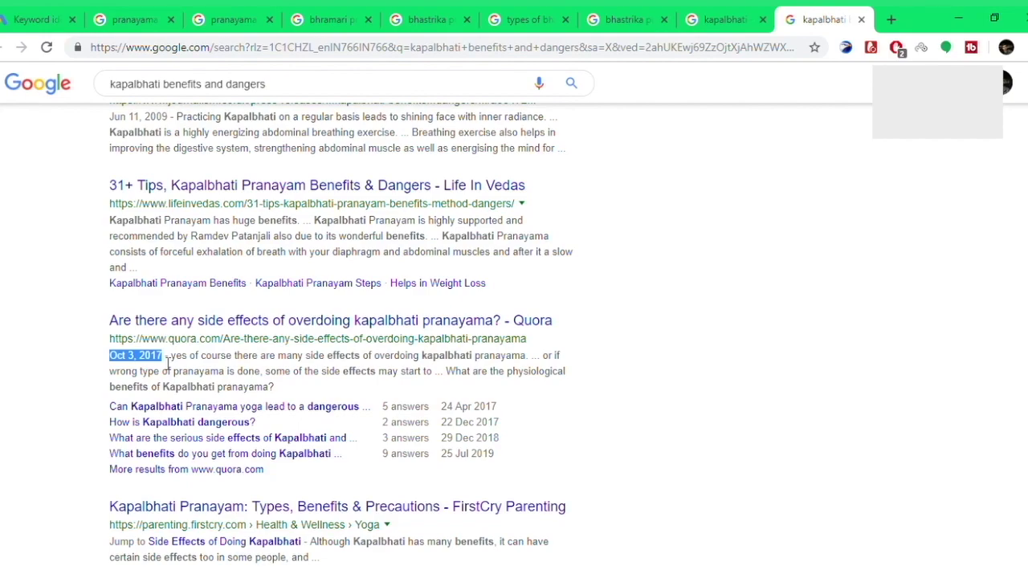
pyautogui.scroll(-5, 168, 363)
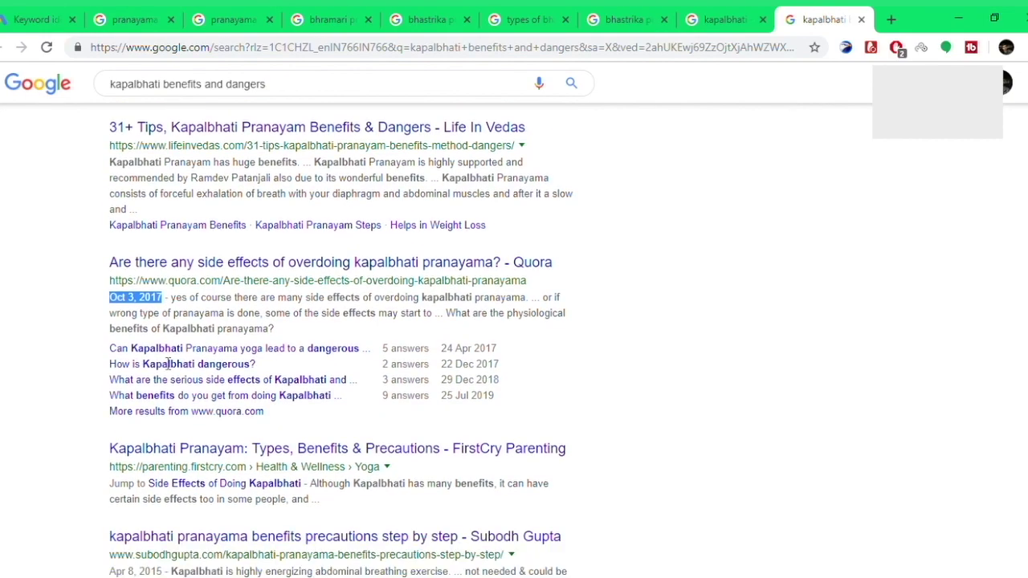
pyautogui.scroll(-3, 168, 363)
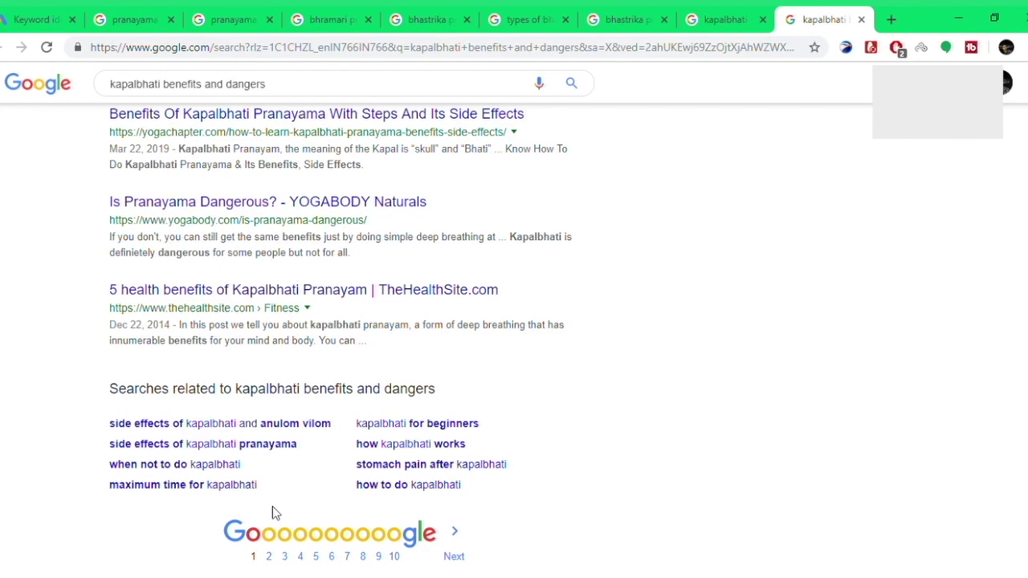
pyautogui.hotkey('ctrl', '1')
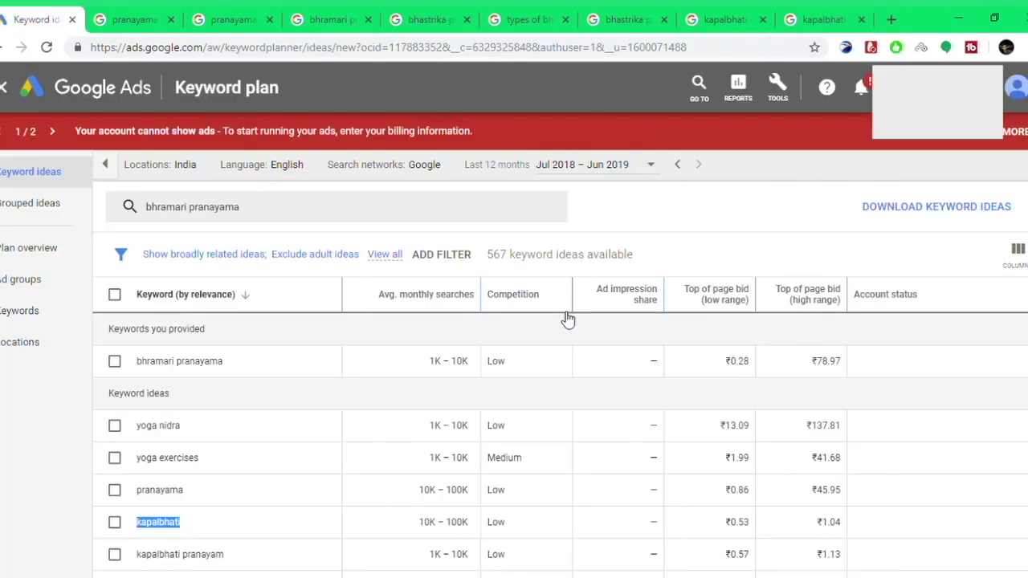